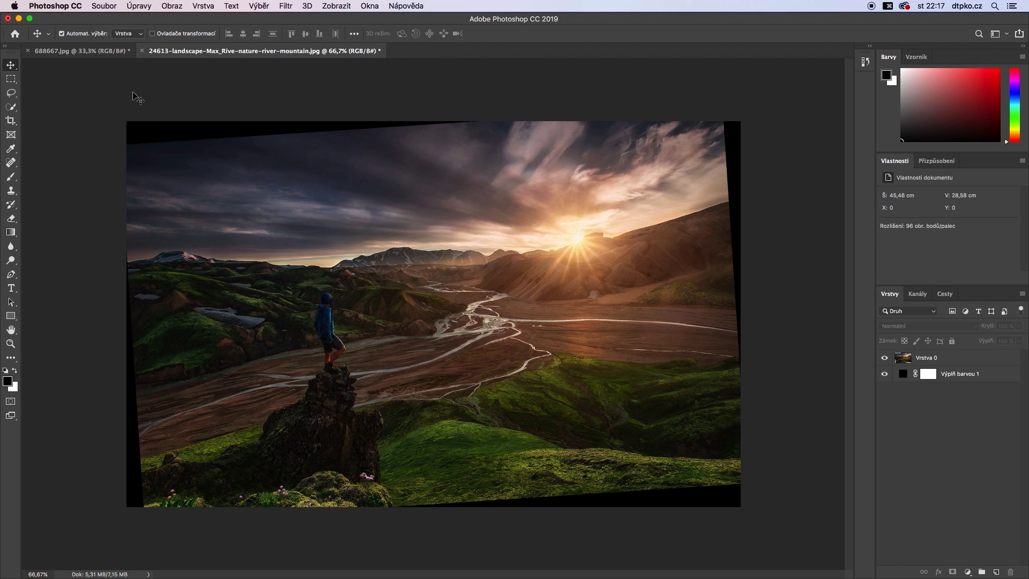
# Step: Select the Lasso tool for a freehand selection
pyautogui.click(11, 94)
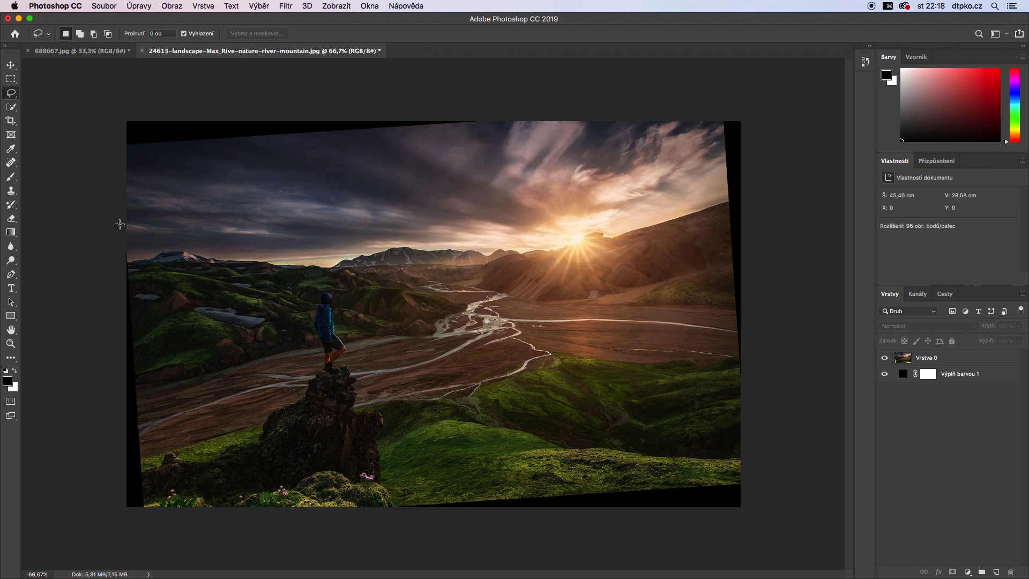
# Step: Lasso around the photo, invert to the black corners (Výběr > Inverze), and activate Vrstva 0
pyautogui.moveTo(126, 226)
pyautogui.mouseDown()
pyautogui.moveTo(158, 512)
pyautogui.moveTo(745, 475)
pyautogui.moveTo(716, 115)
pyautogui.moveTo(523, 114)
pyautogui.moveTo(395, 143)
pyautogui.moveTo(114, 150)
pyautogui.moveTo(108, 194)
pyautogui.mouseUp()
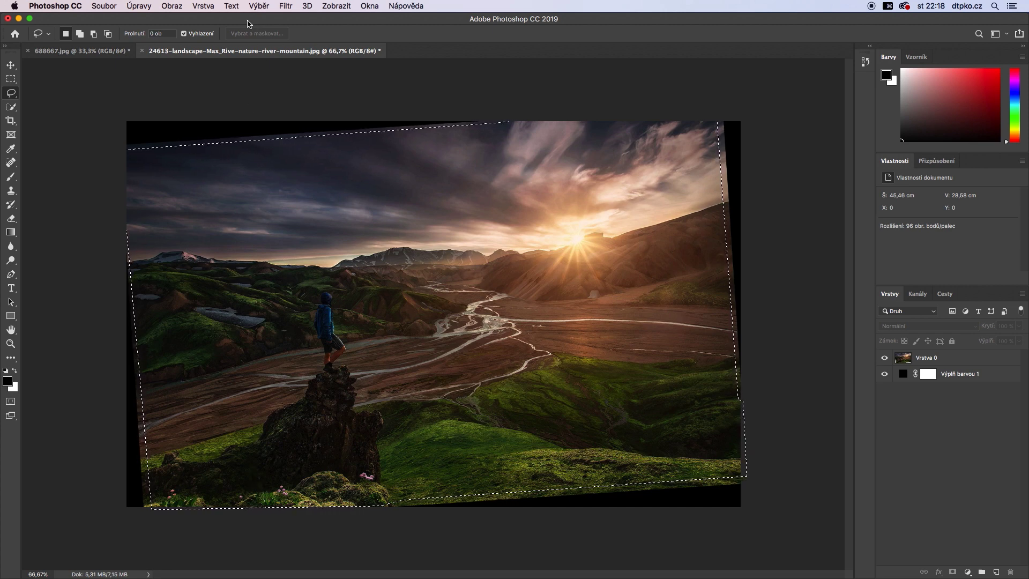
pyautogui.click(261, 6)
pyautogui.click(262, 49)
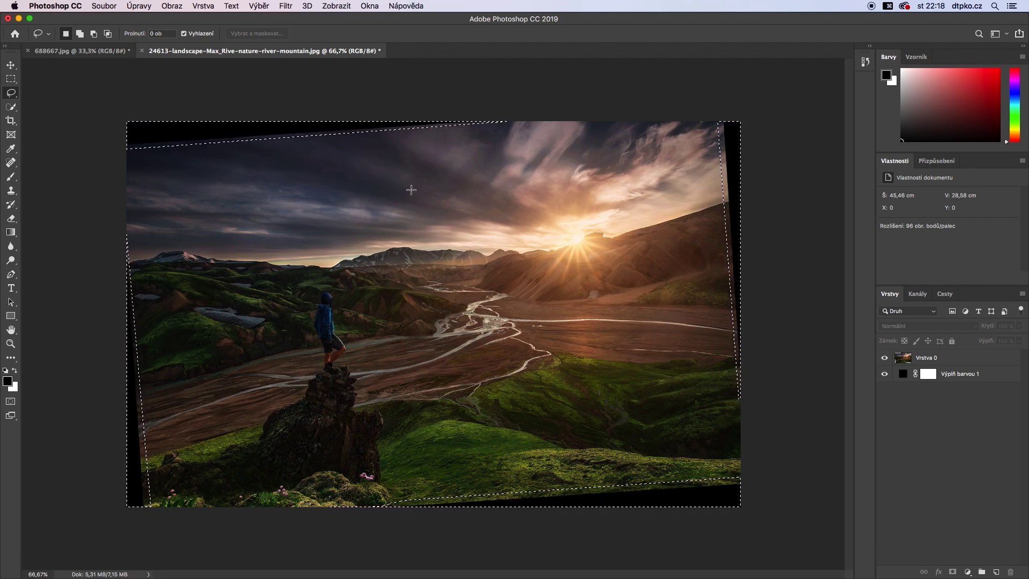
pyautogui.press('shift')
pyautogui.hotkey('shift', 'F5')
pyautogui.click(904, 357)
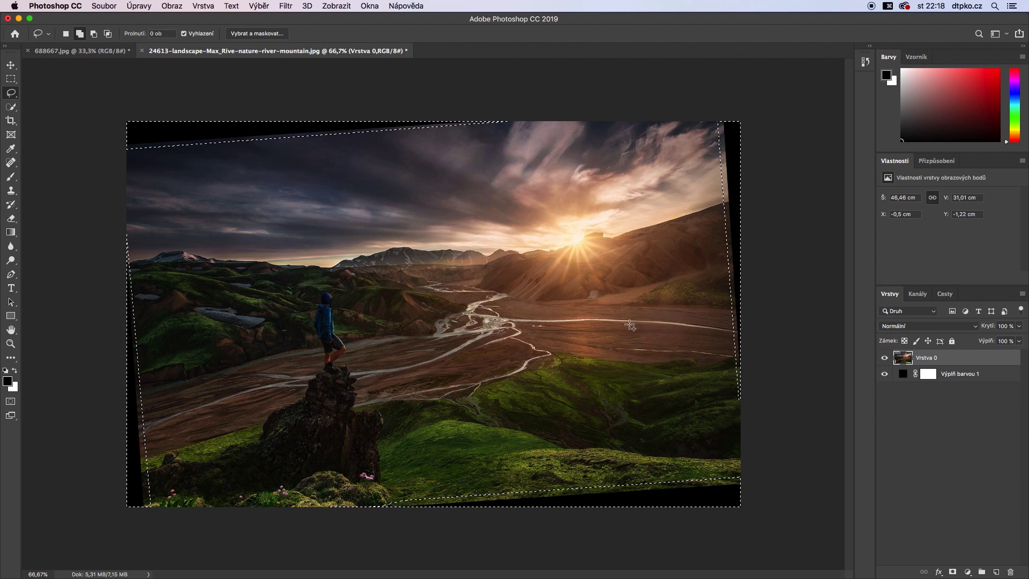
pyautogui.hotkey('shift', 'F5')
pyautogui.moveTo(541, 272); pyautogui.dragTo(546, 264)
pyautogui.click(560, 276)
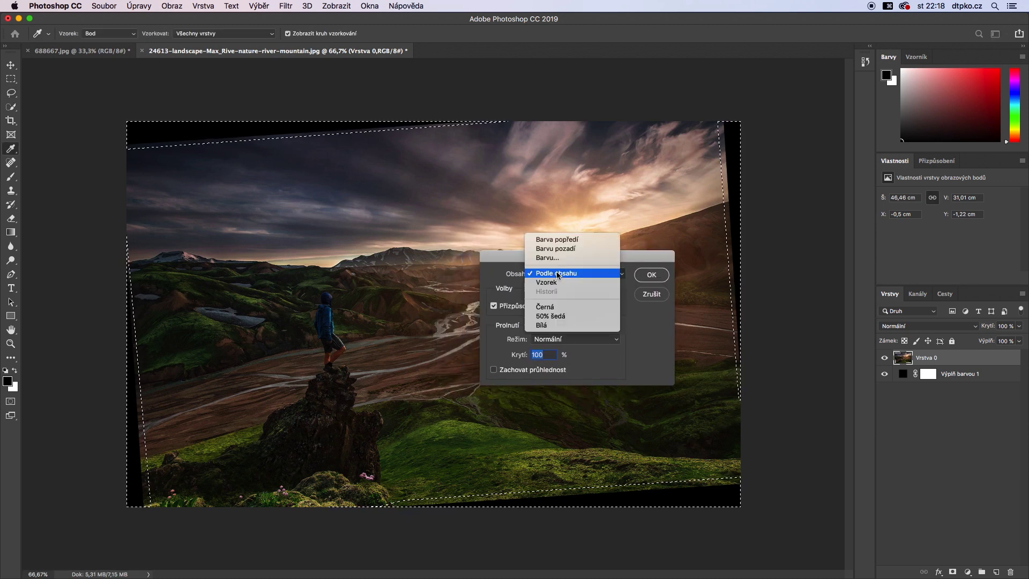
pyautogui.click(644, 314)
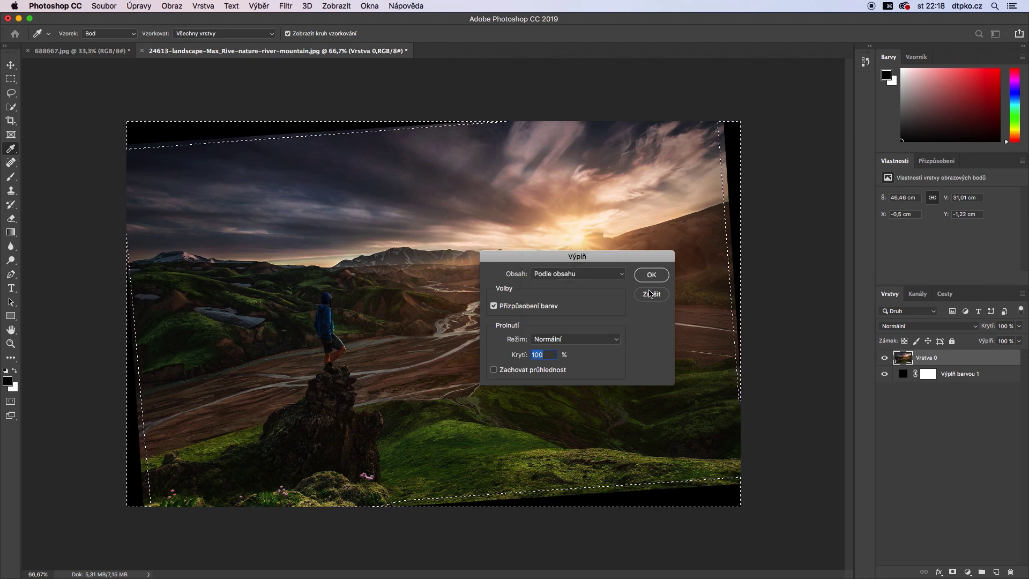
pyautogui.click(650, 292)
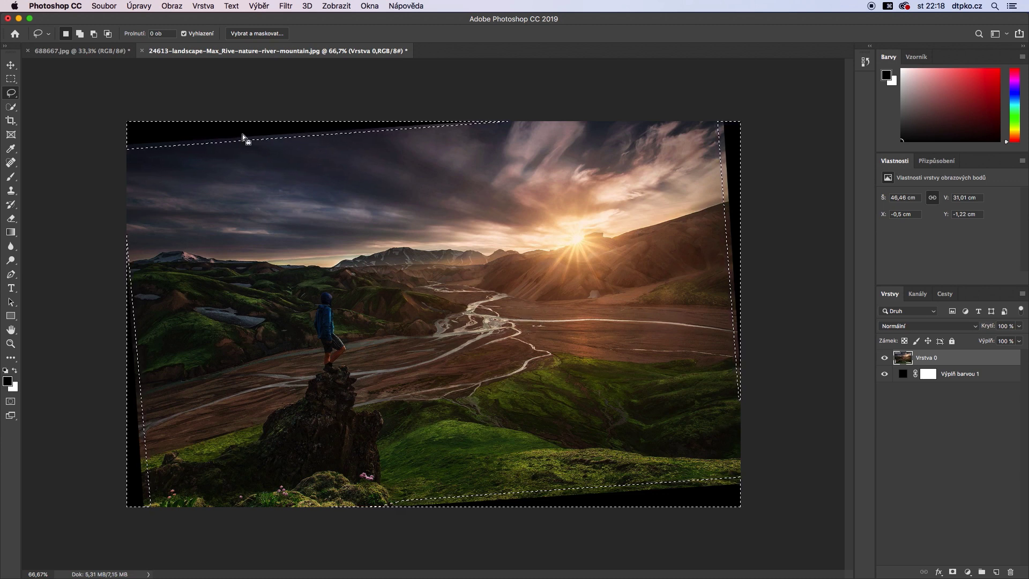
pyautogui.click(139, 5)
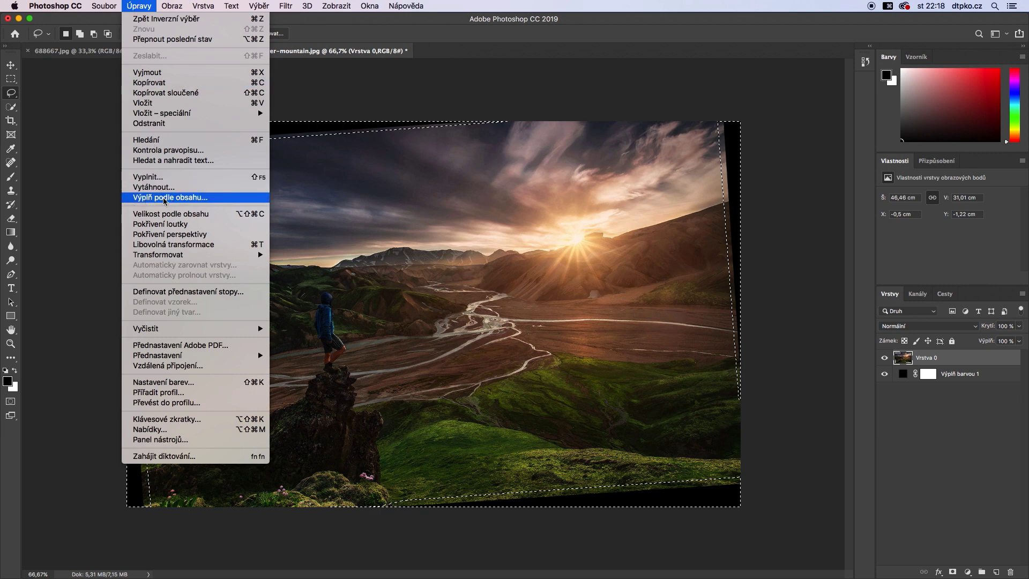
# Step: Run Výplň podle obsahu on the corners with output set to Nová vrstva
pyautogui.click(164, 198)
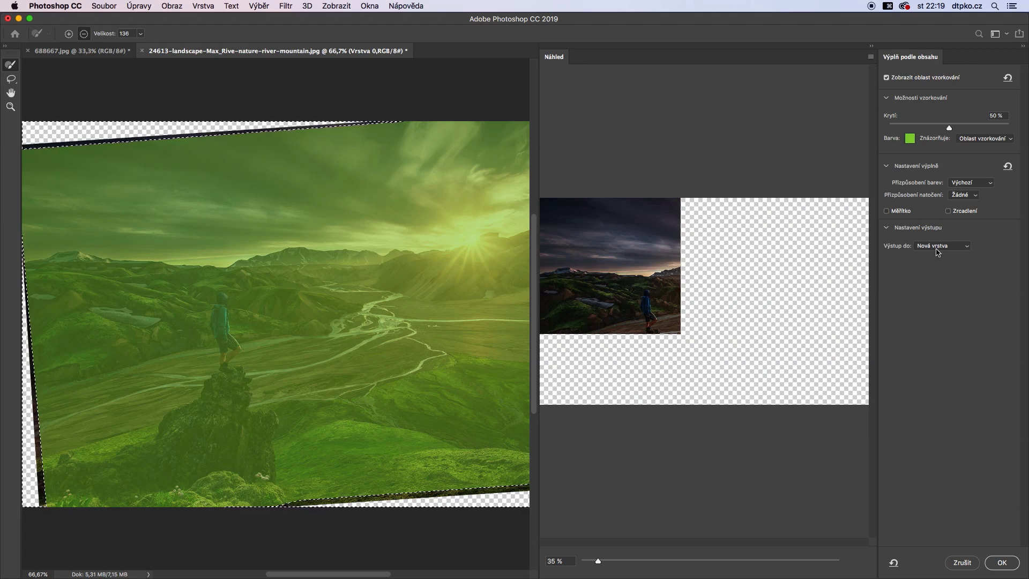
pyautogui.click(932, 250)
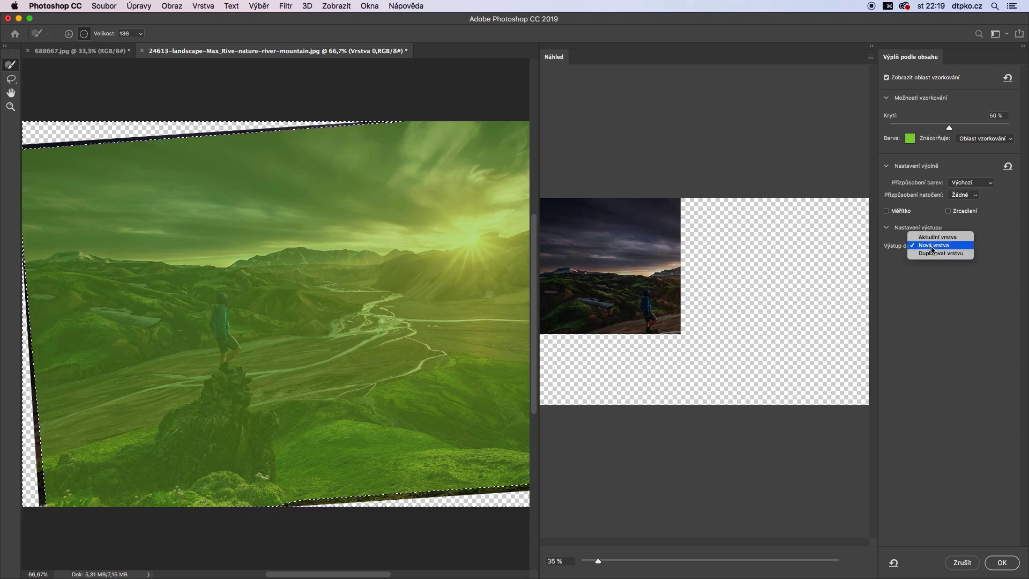
pyautogui.click(931, 247)
pyautogui.click(1001, 562)
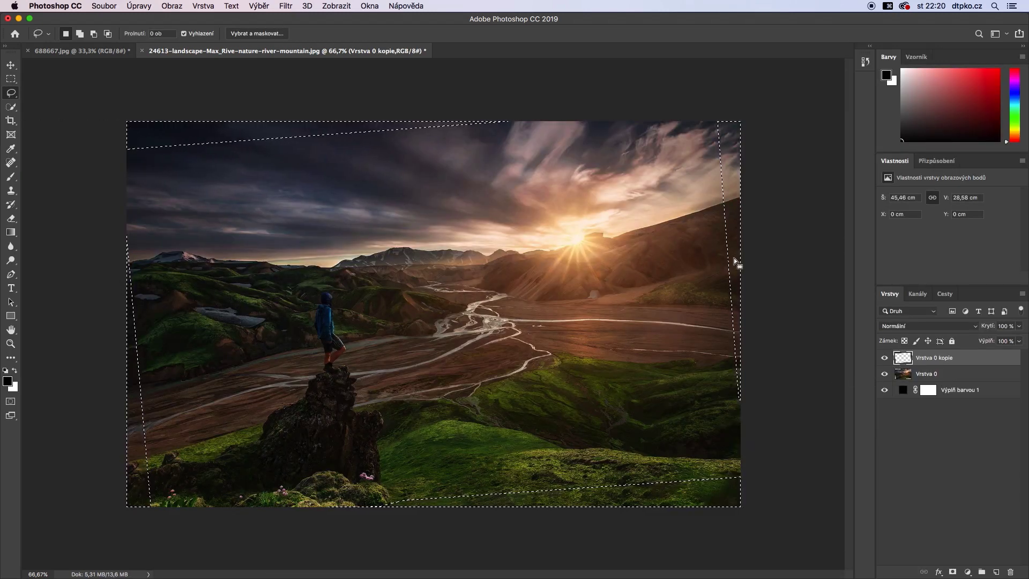
# Step: Deselect, then toggle Vrstva 0 kopie visibility repeatedly to compare the filled corners
pyautogui.click(390, 103)
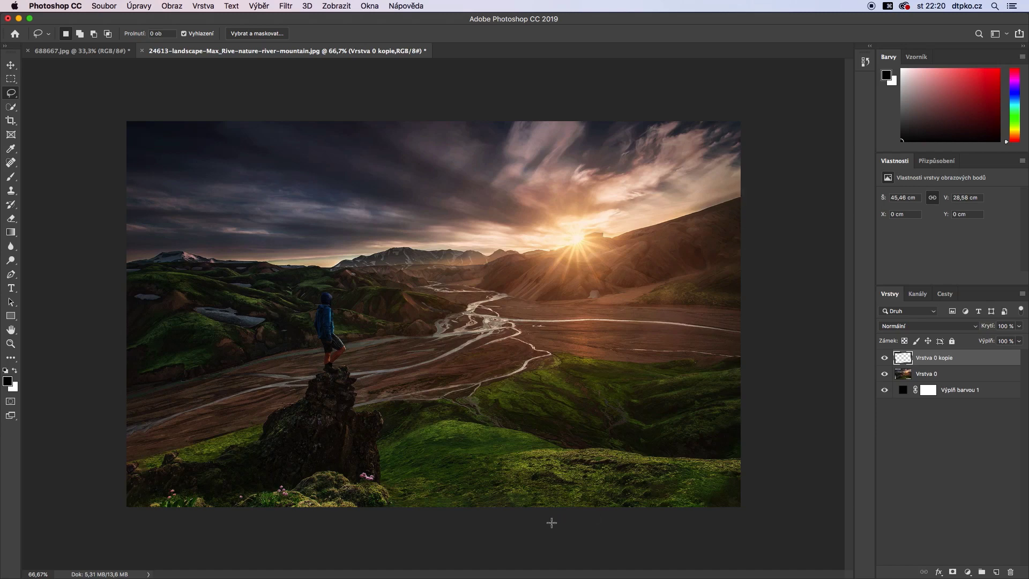
pyautogui.click(884, 358)
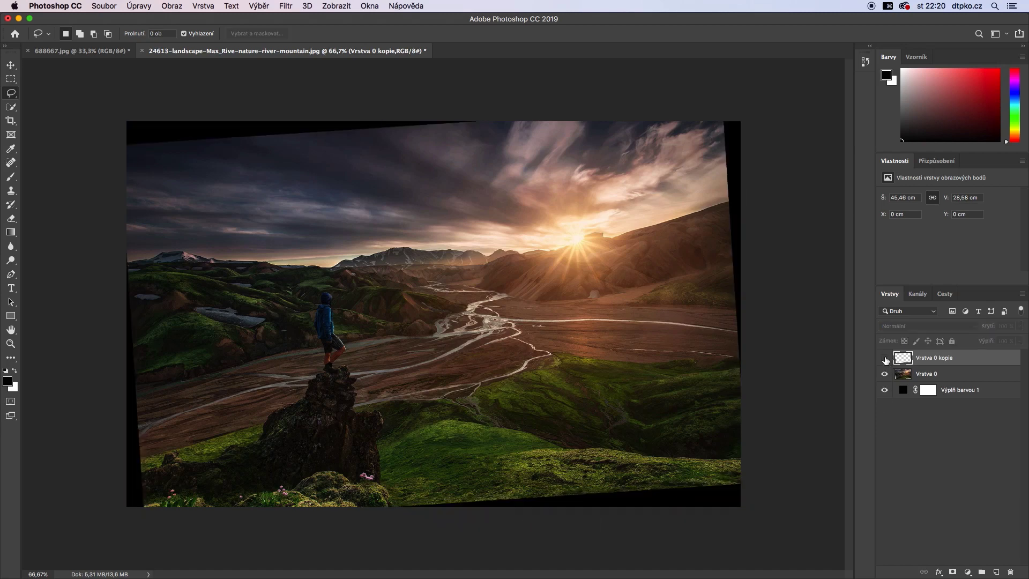
pyautogui.click(885, 358)
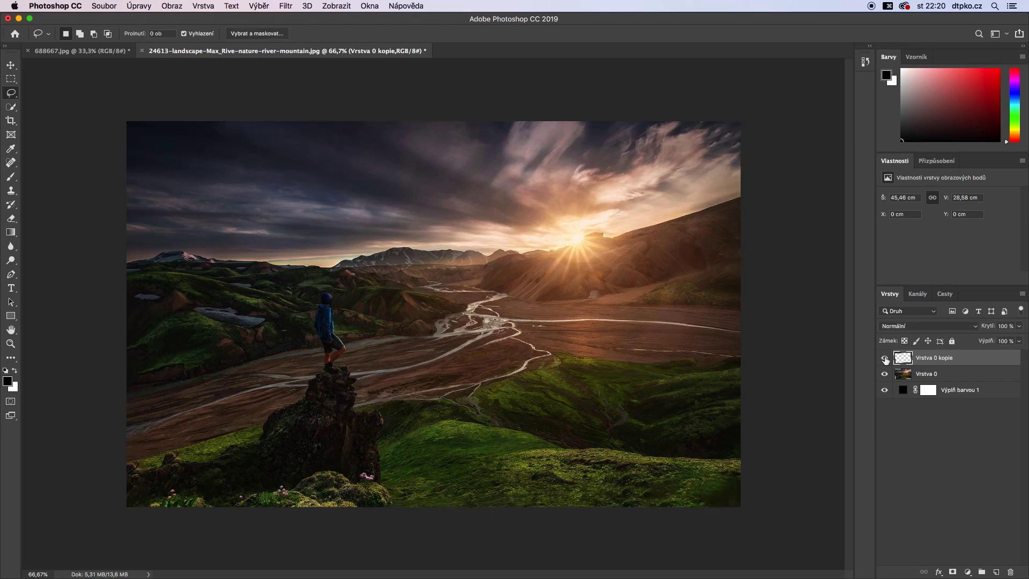
pyautogui.click(884, 358)
pyautogui.click(884, 358)
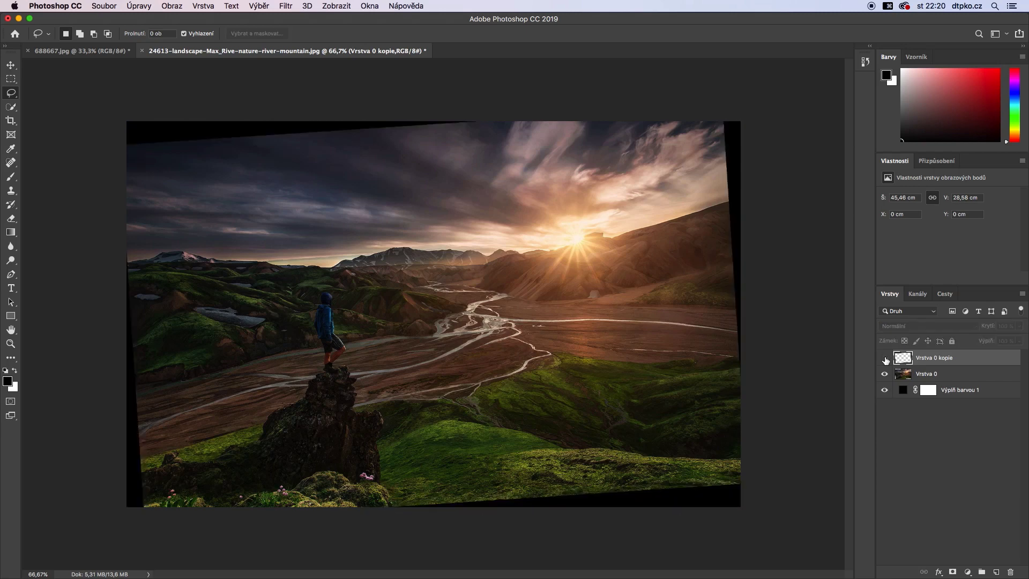
pyautogui.click(885, 358)
pyautogui.click(885, 358)
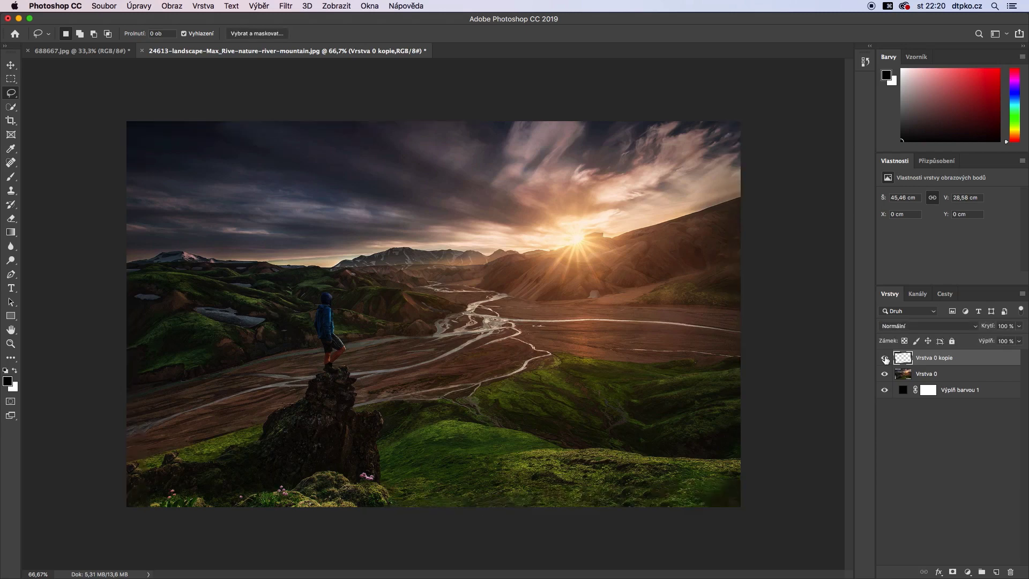
pyautogui.click(885, 357)
pyautogui.click(885, 358)
pyautogui.click(884, 358)
pyautogui.click(885, 358)
pyautogui.click(885, 358)
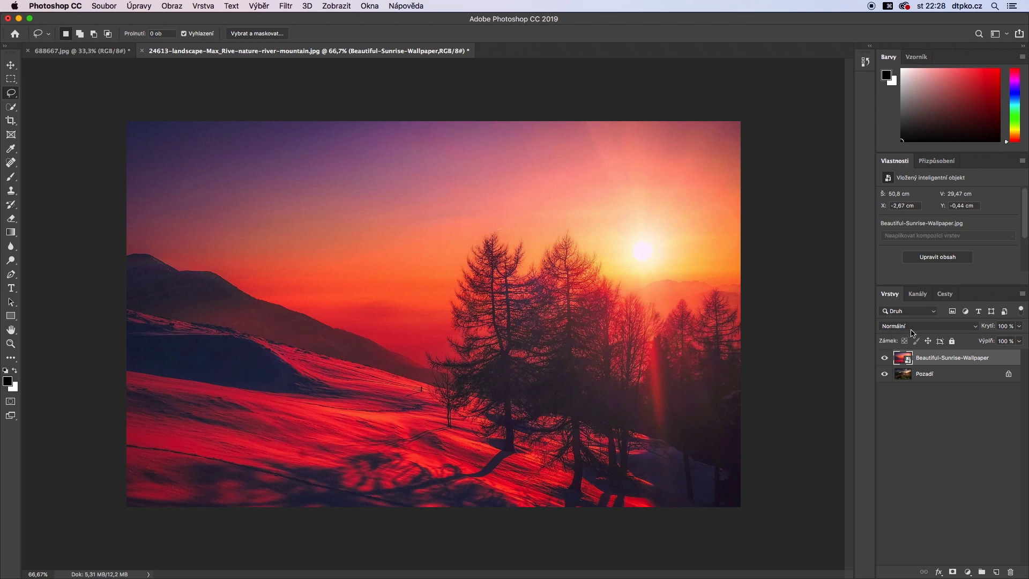
# Step: Preview blend modes such as Zesvětlit on the sunrise layer, keeping Normální
pyautogui.click(913, 328)
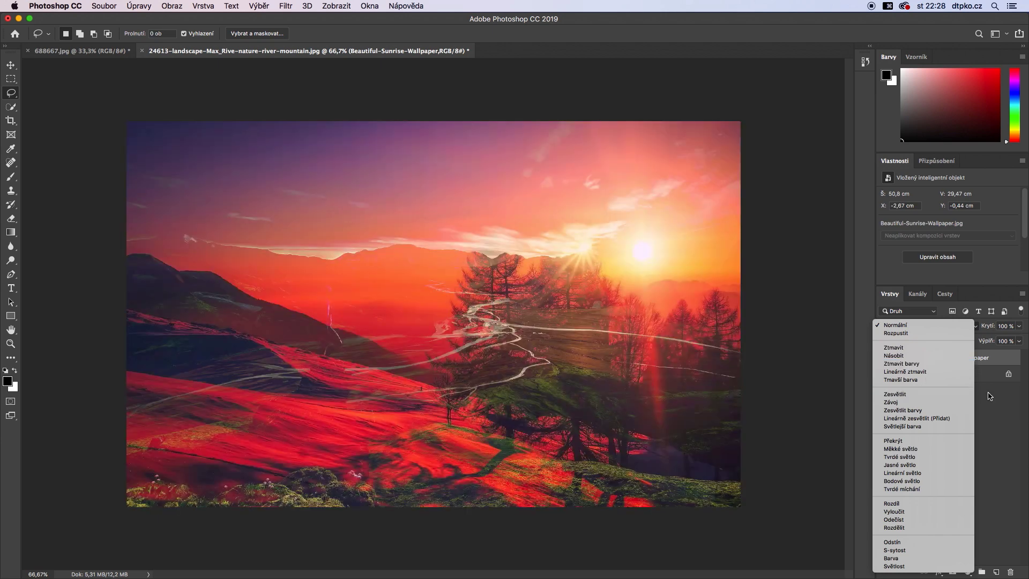
pyautogui.click(990, 396)
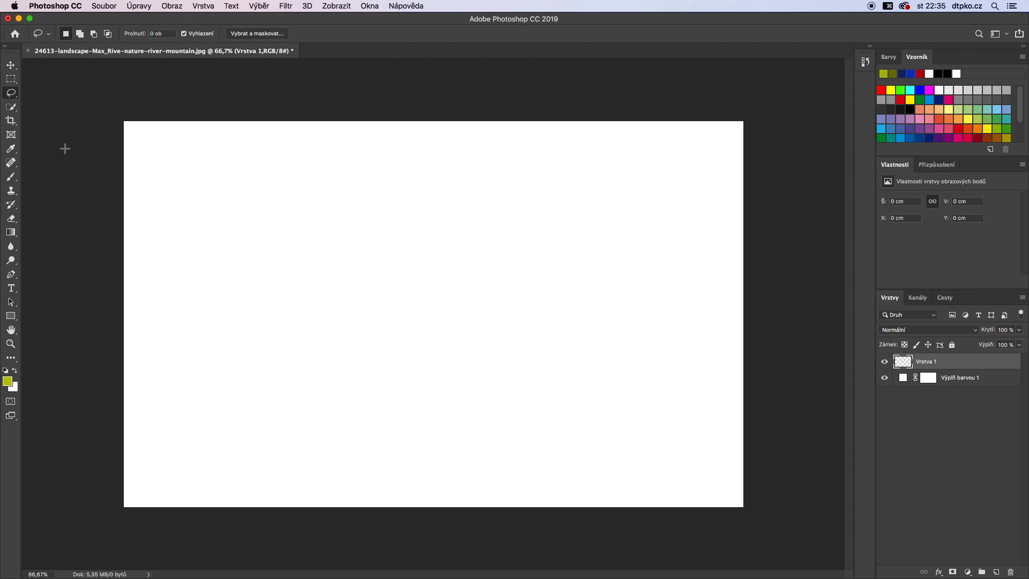
# Step: Set up an enlarged radial painting symmetry guide for the Brush tool
pyautogui.click(11, 176)
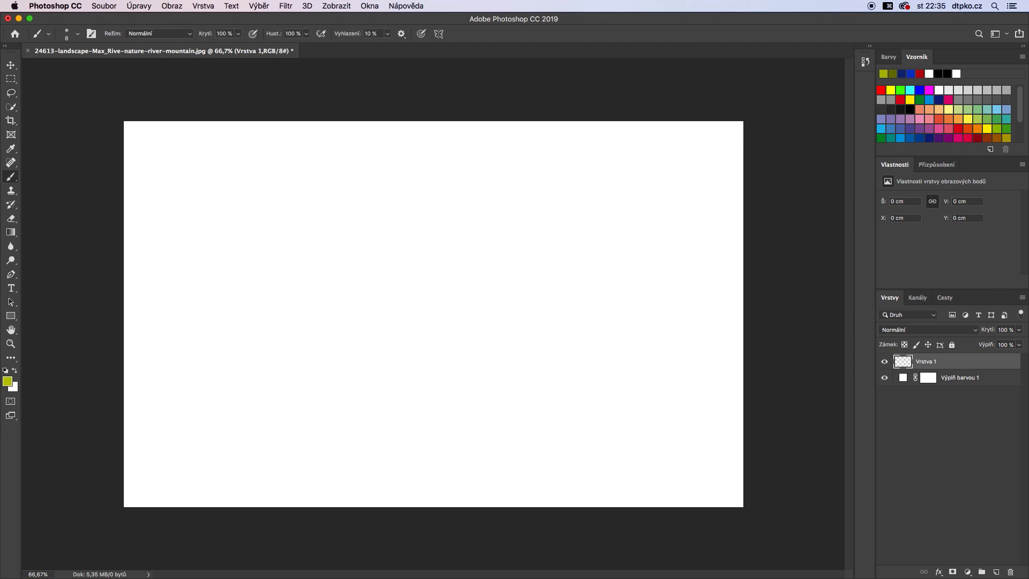
pyautogui.click(440, 35)
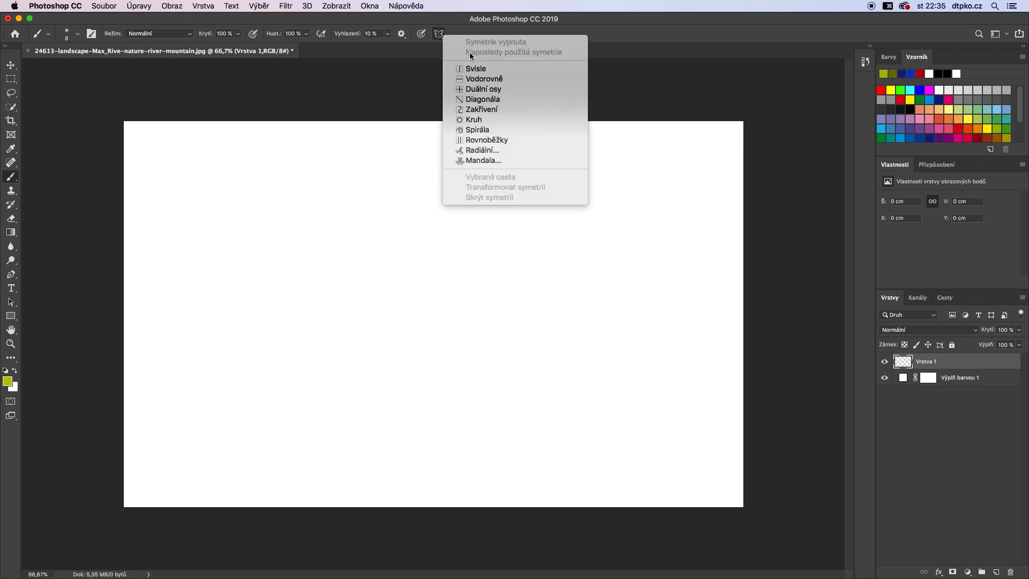
pyautogui.click(474, 154)
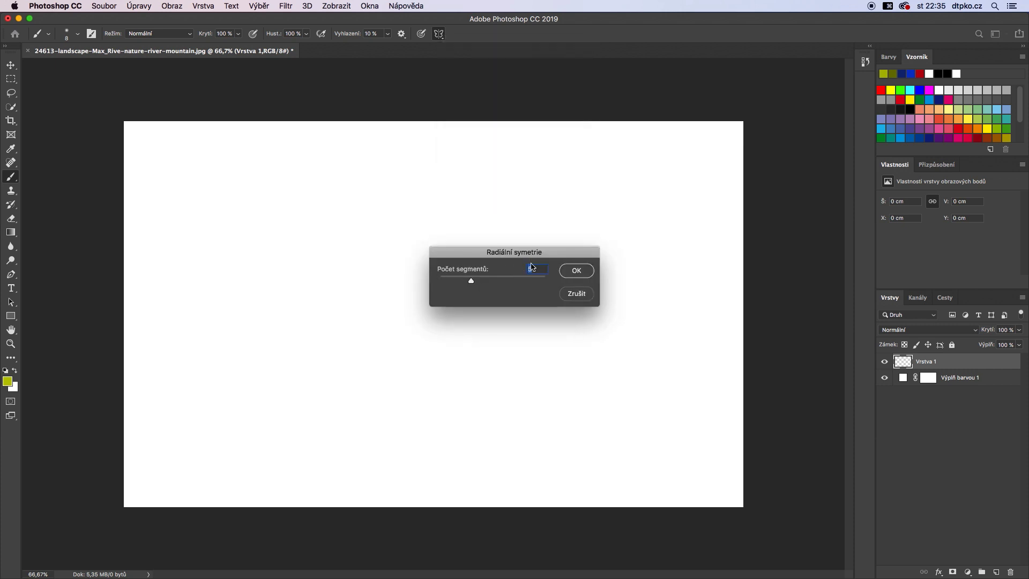
pyautogui.click(575, 272)
pyautogui.moveTo(571, 430); pyautogui.dragTo(614, 470)
pyautogui.press('Return')
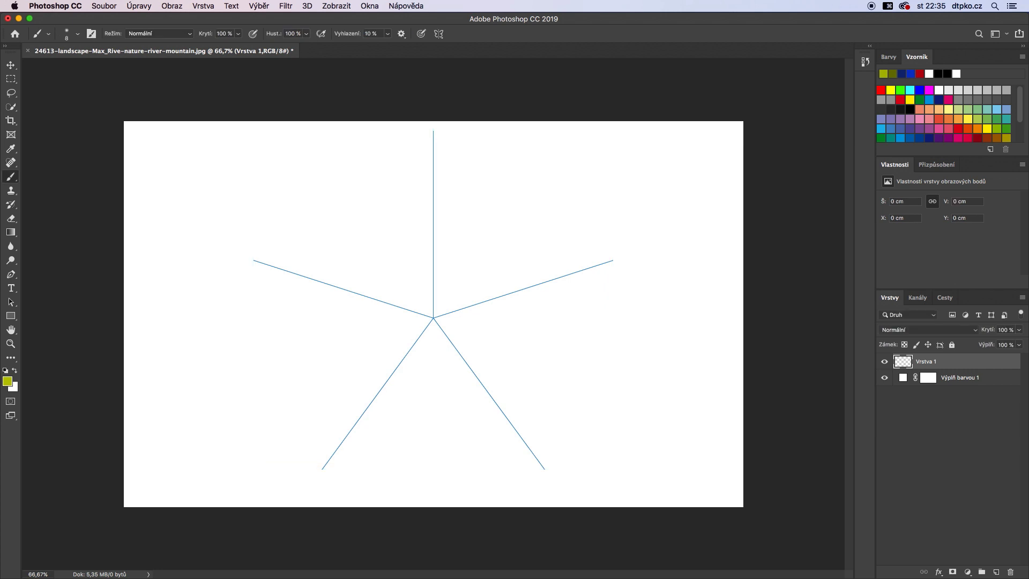
# Step: Paint yellow-green, orange and blue wavy strokes mirrored across all five radial arms
pyautogui.moveTo(433, 318)
pyautogui.mouseDown()
pyautogui.moveTo(490, 338)
pyautogui.moveTo(562, 397)
pyautogui.moveTo(560, 433)
pyautogui.mouseUp()
pyautogui.click(949, 118)
pyautogui.moveTo(433, 319); pyautogui.dragTo(604, 396)
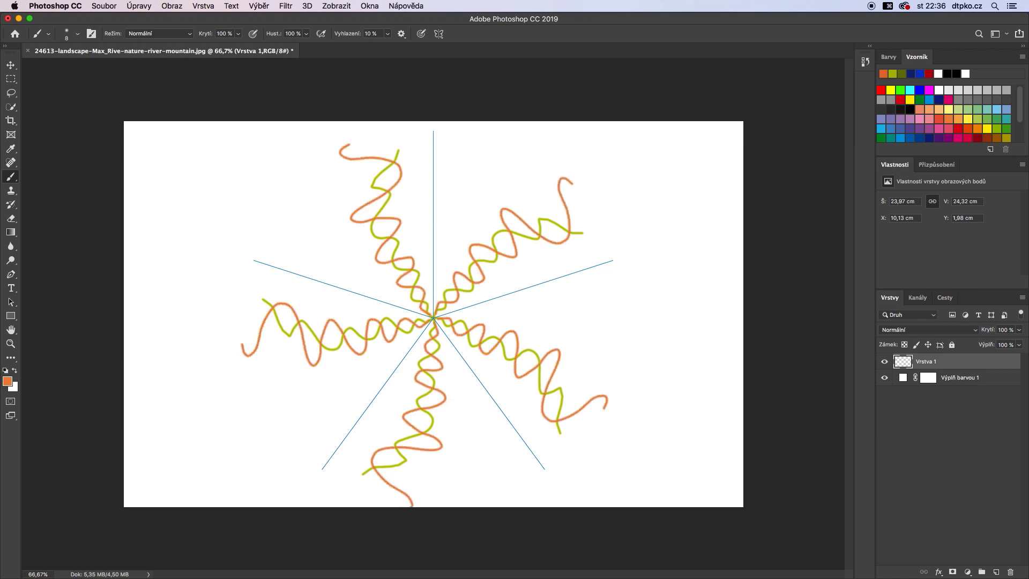
pyautogui.moveTo(604, 396); pyautogui.dragTo(630, 430)
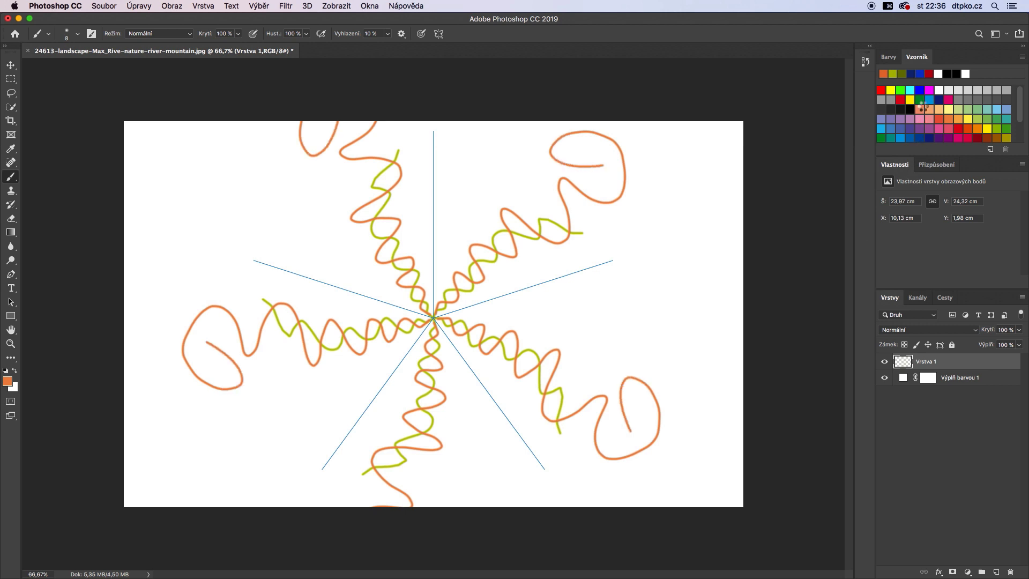
pyautogui.click(929, 100)
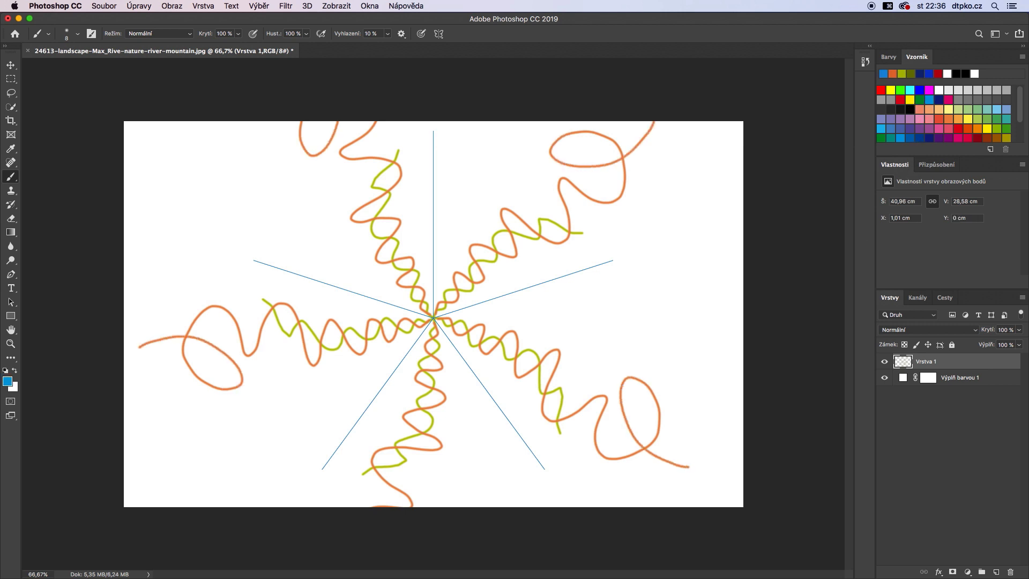
pyautogui.moveTo(433, 318)
pyautogui.mouseDown()
pyautogui.moveTo(525, 330)
pyautogui.moveTo(713, 231)
pyautogui.mouseUp()
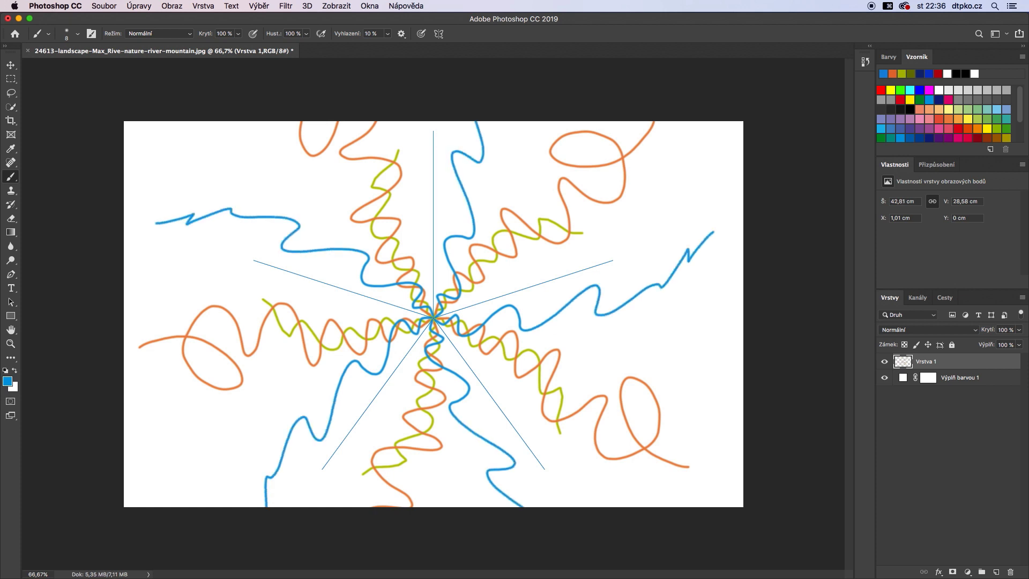
pyautogui.click(439, 34)
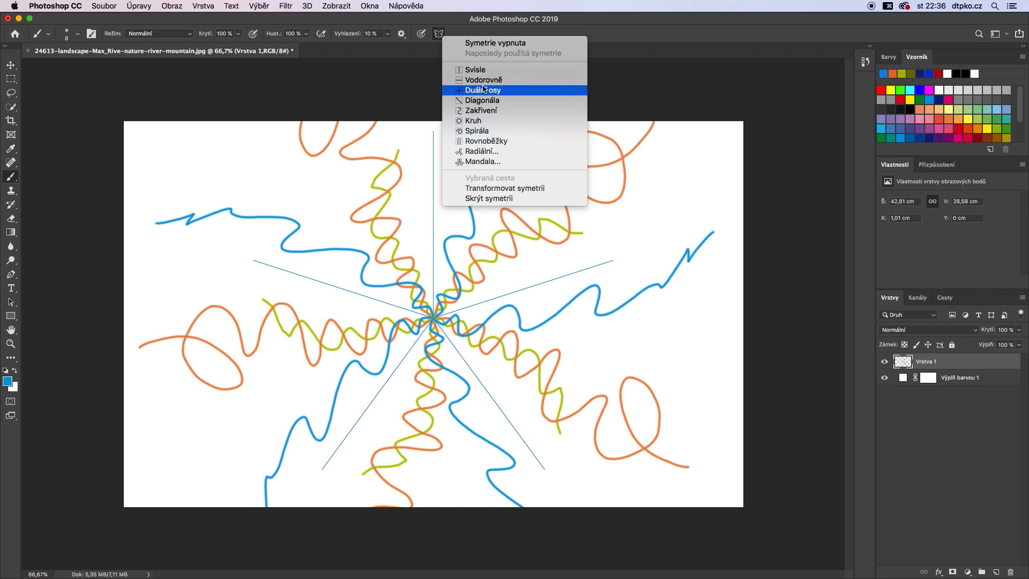
# Step: Switch to an enlarged Spiral symmetry and paint blue swirling strokes around it
pyautogui.click(480, 132)
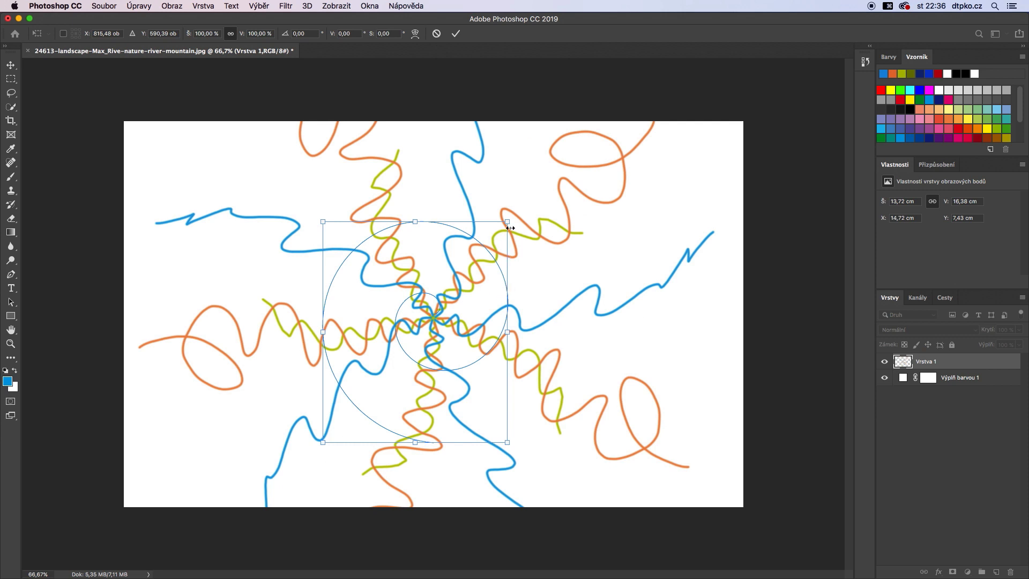
pyautogui.moveTo(508, 219); pyautogui.dragTo(547, 186)
pyautogui.press('Return')
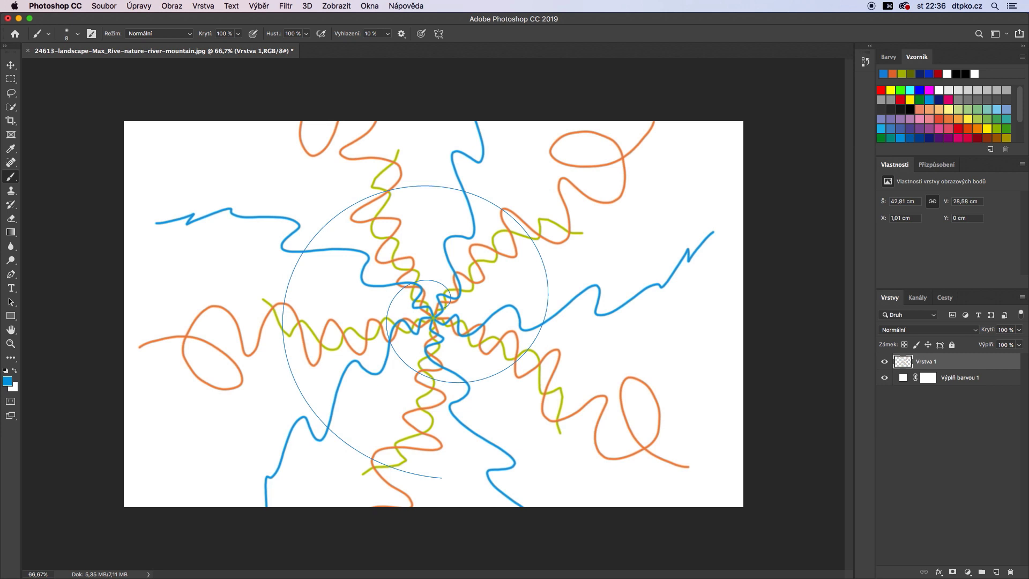
pyautogui.moveTo(448, 294)
pyautogui.mouseDown()
pyautogui.moveTo(336, 238)
pyautogui.moveTo(595, 272)
pyautogui.mouseUp()
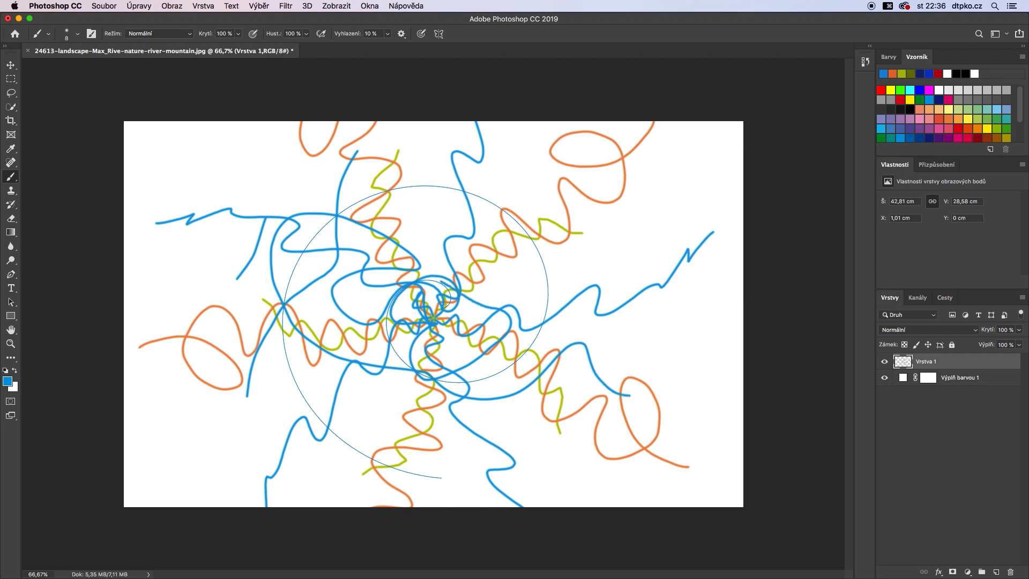
pyautogui.moveTo(451, 268); pyautogui.dragTo(568, 208)
pyautogui.moveTo(418, 375); pyautogui.dragTo(364, 487)
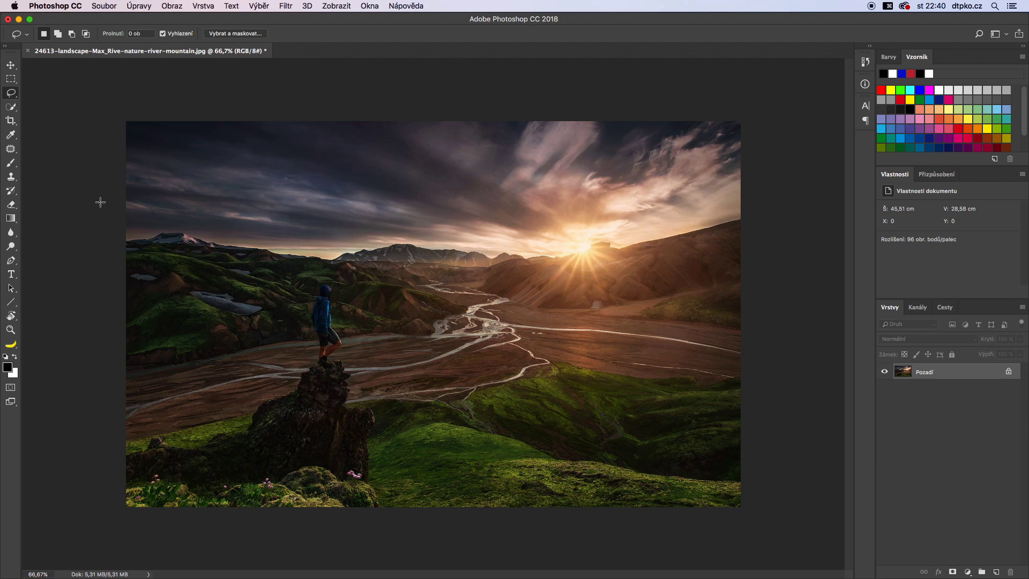
# Step: Draw and commit a crop frame around the hiker and river valley, confirming Oříznout
pyautogui.click(10, 121)
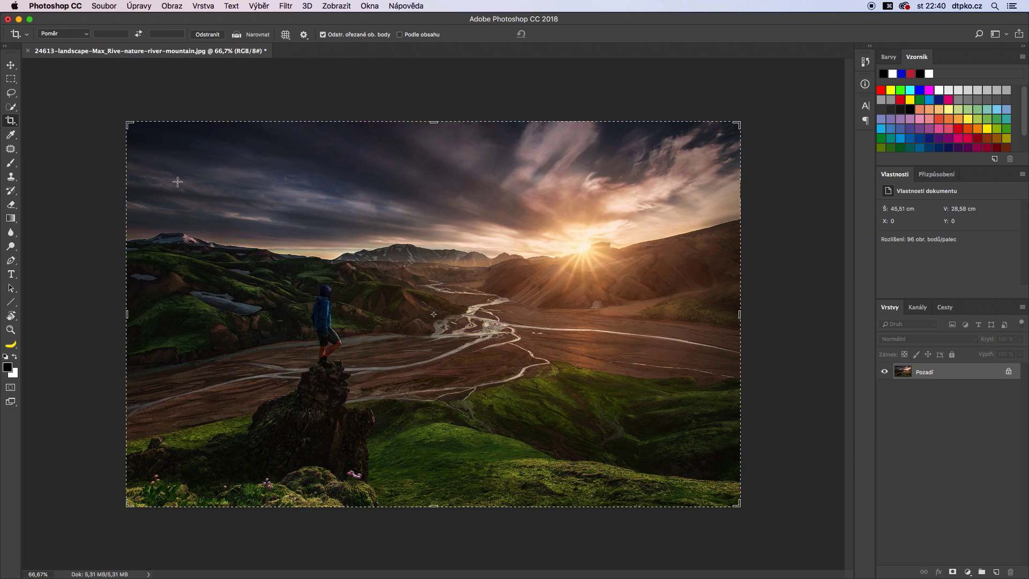
pyautogui.moveTo(224, 195); pyautogui.dragTo(604, 426)
pyautogui.click(11, 177)
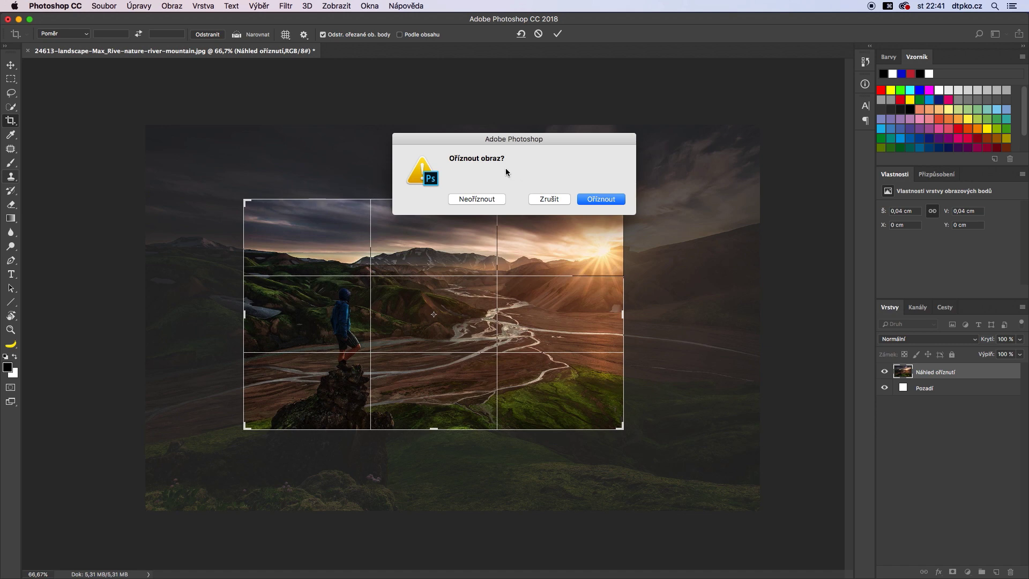
pyautogui.click(595, 198)
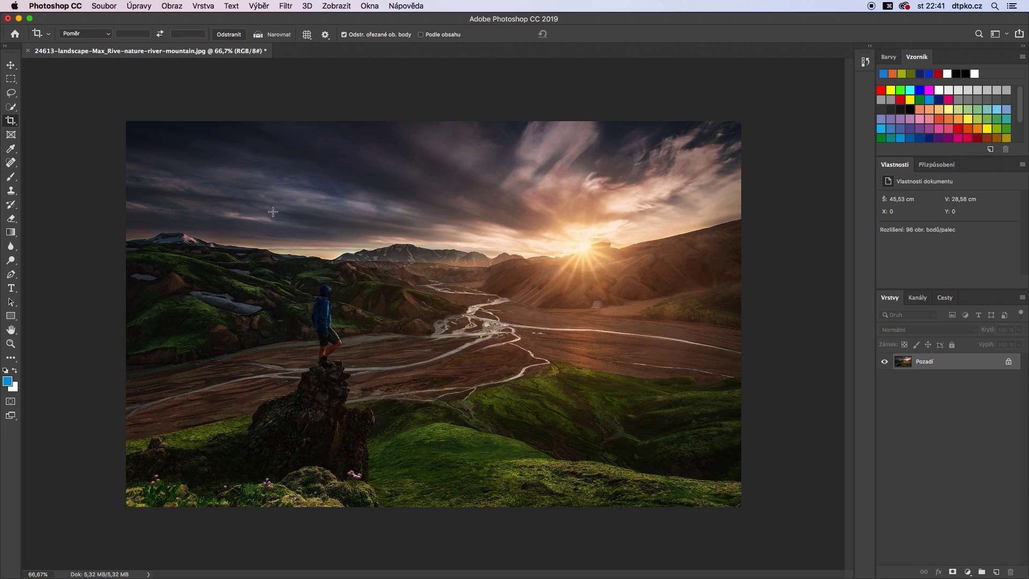
pyautogui.moveTo(228, 181)
pyautogui.mouseDown()
pyautogui.moveTo(420, 336)
pyautogui.moveTo(611, 443)
pyautogui.mouseUp()
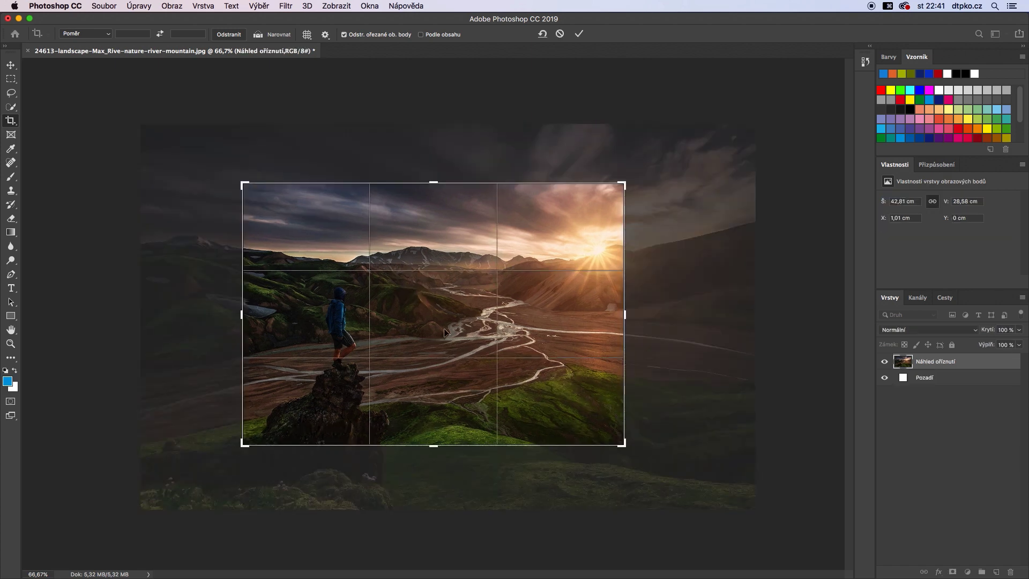
pyautogui.click(11, 190)
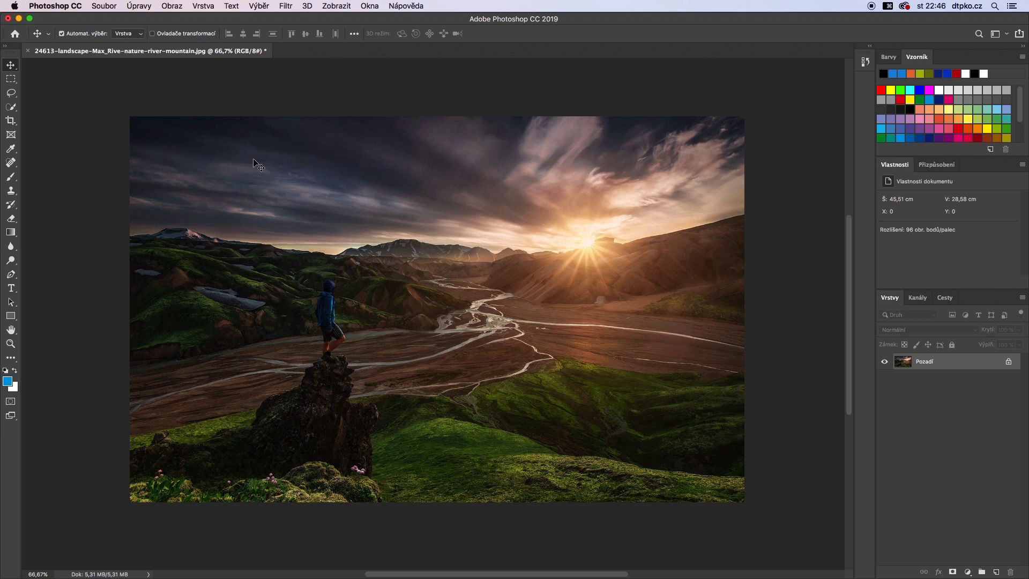
# Step: In Velikost obrazu, append /2 to the 1720 width to get 860 × 540
pyautogui.click(172, 6)
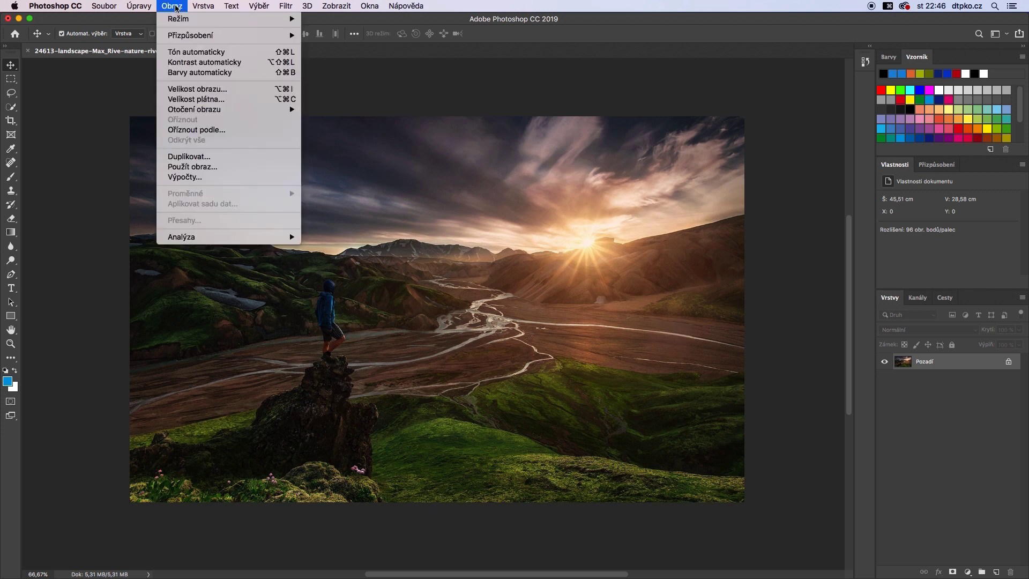
pyautogui.click(188, 88)
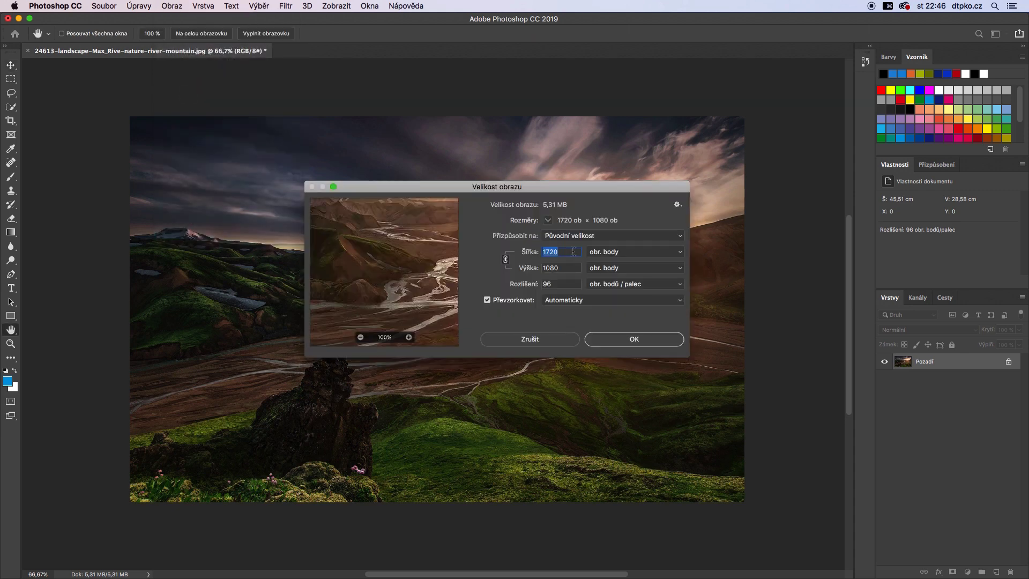
pyautogui.click(573, 252)
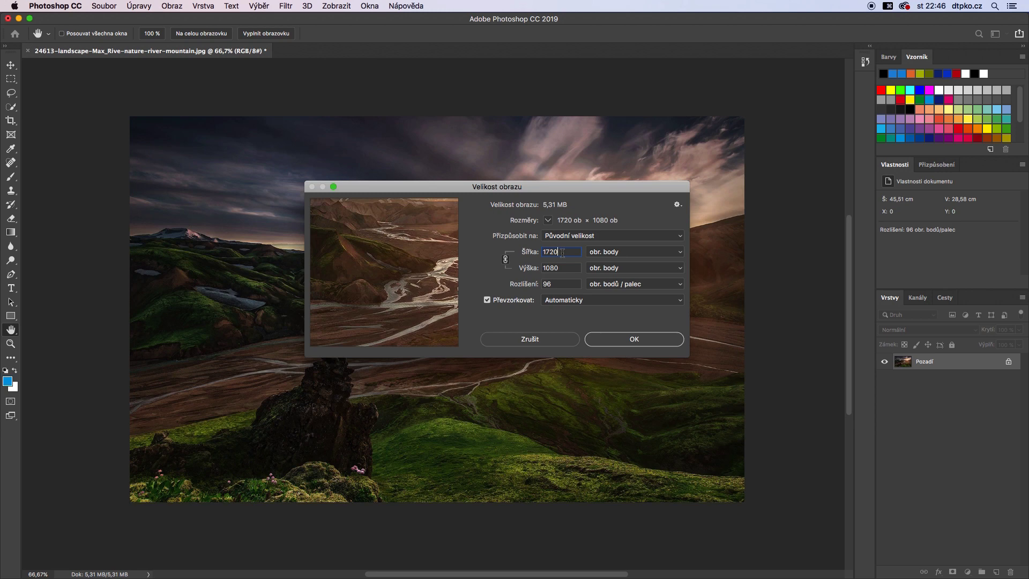
pyautogui.write('/2')
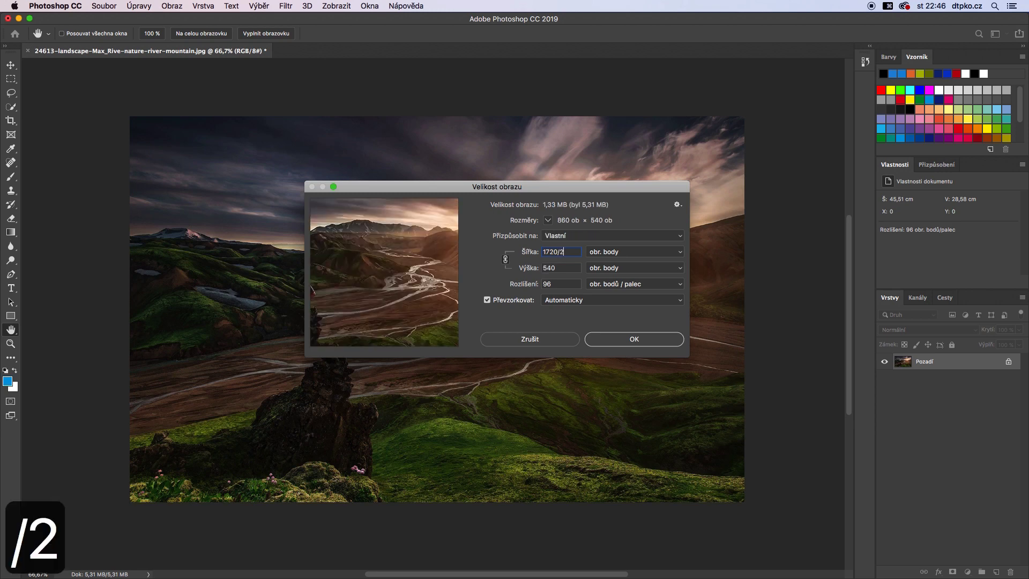
pyautogui.click(616, 340)
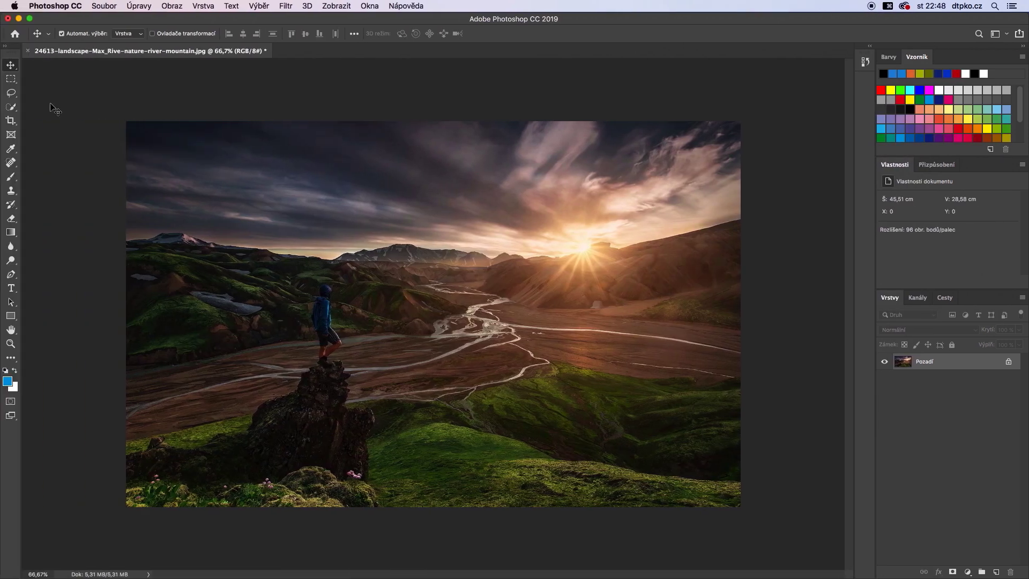
# Step: Make a small blue solid-colour circle in the sky, then move and Alt-duplicate it rightward
pyautogui.moveTo(11, 79); pyautogui.dragTo(33, 89)
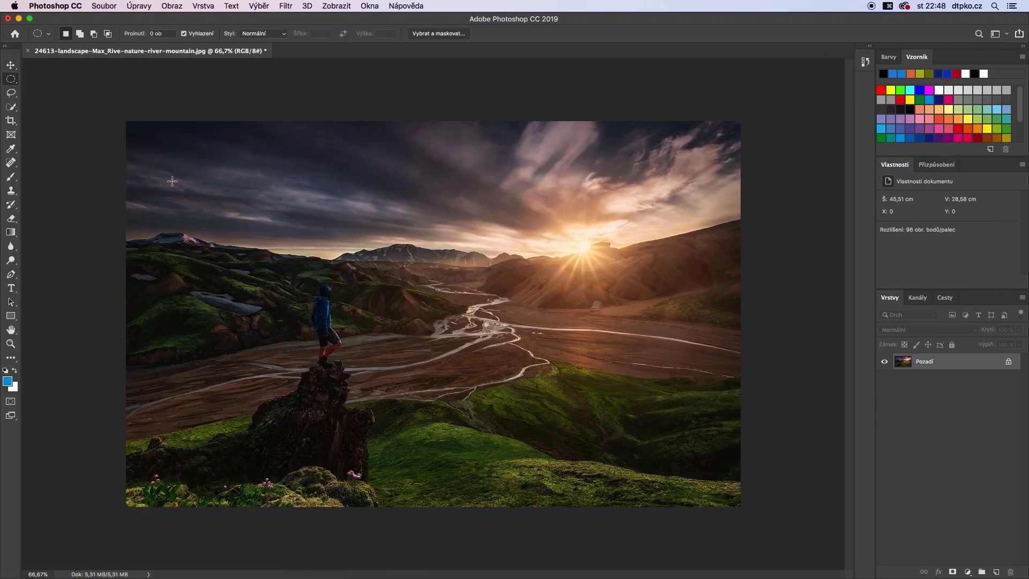
pyautogui.moveTo(191, 175); pyautogui.dragTo(203, 193)
pyautogui.click(967, 572)
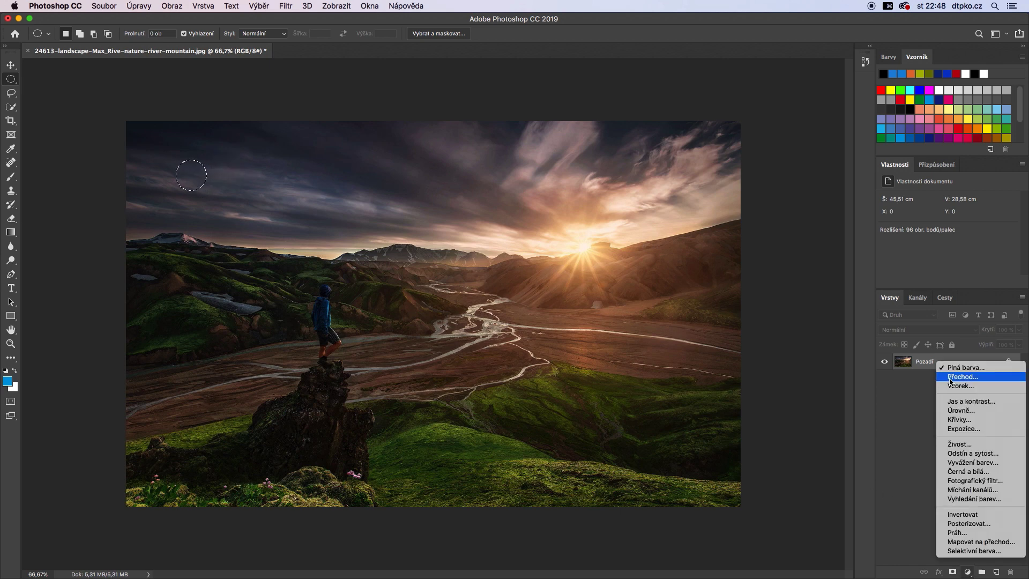
pyautogui.click(962, 367)
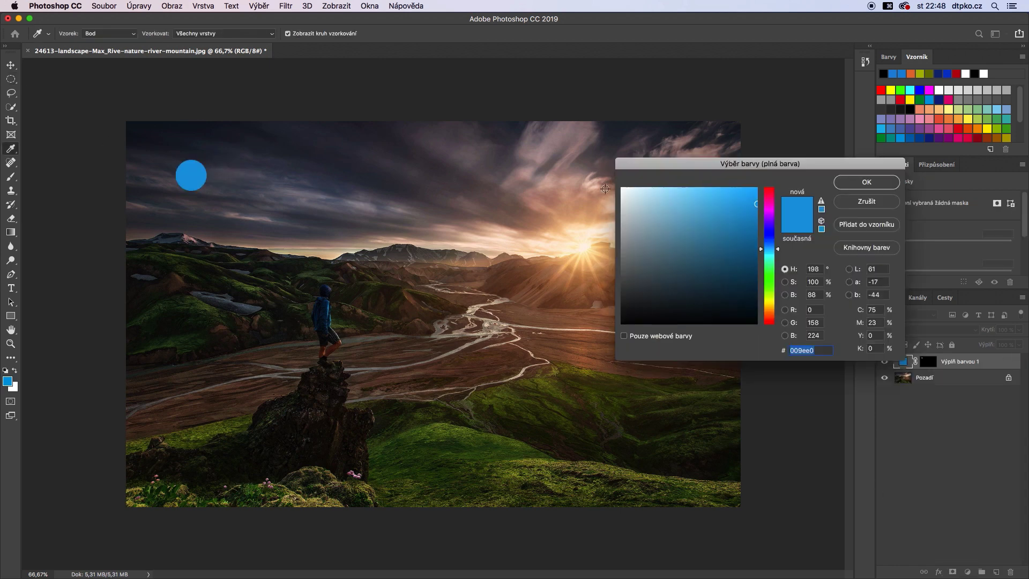
pyautogui.press('Return')
pyautogui.click(11, 65)
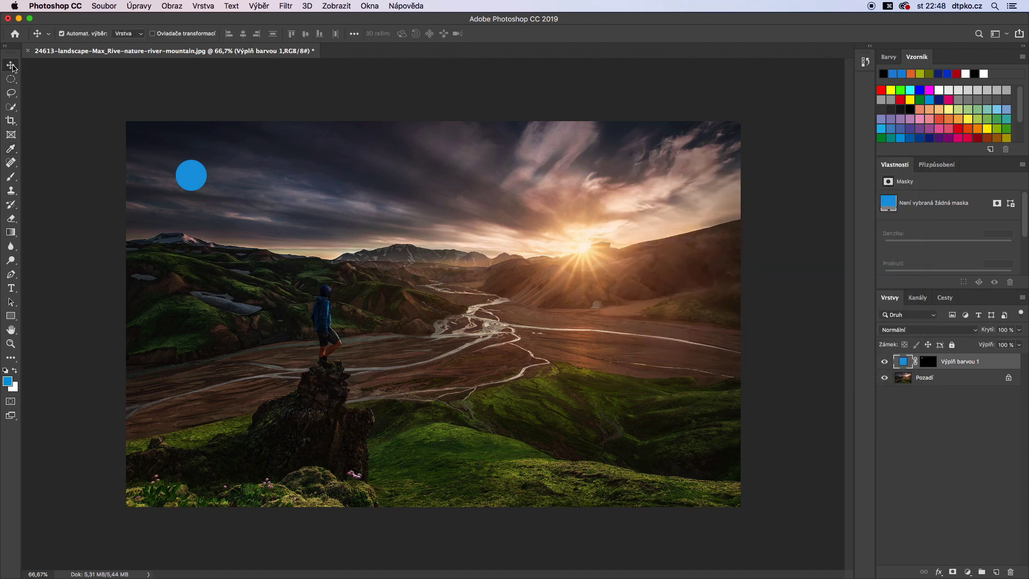
pyautogui.moveTo(192, 184); pyautogui.dragTo(283, 186)
pyautogui.moveTo(279, 180); pyautogui.dragTo(453, 182)
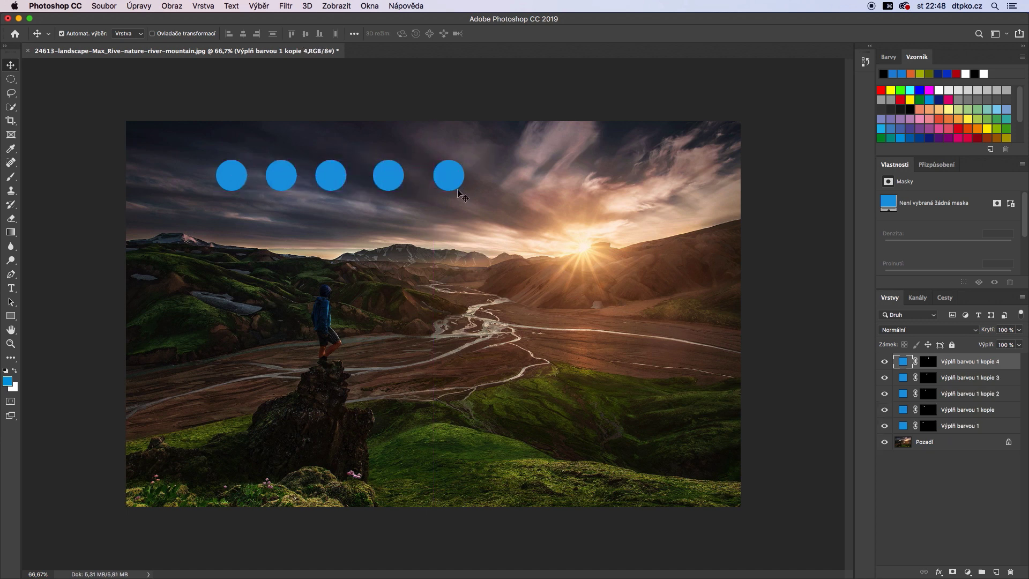
# Step: Undo the two circle copies and the move, leaving one circle in its original spot
pyautogui.press('super')
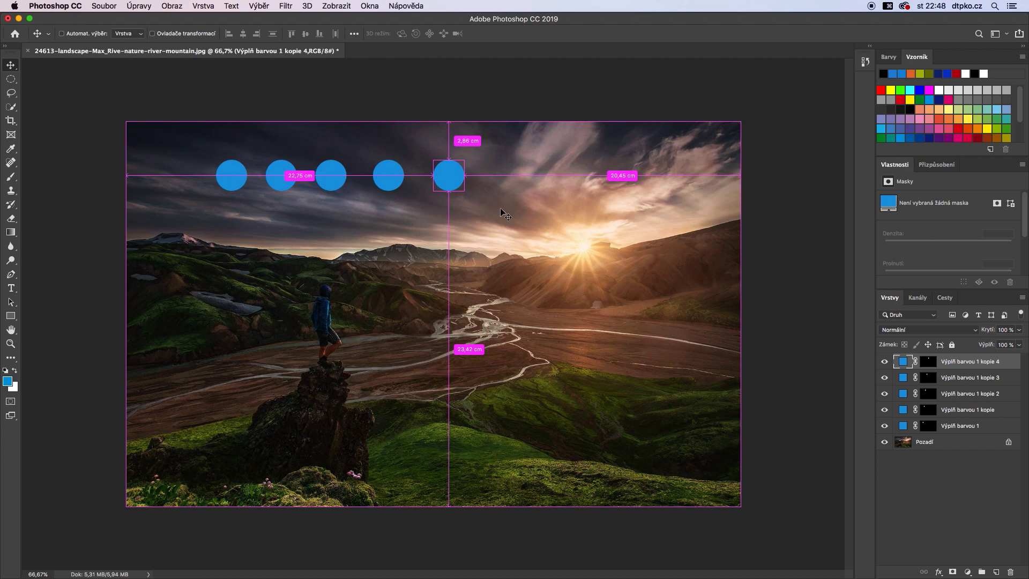
pyautogui.press('super+z')
pyautogui.press('super+z')
pyautogui.press('super+z')
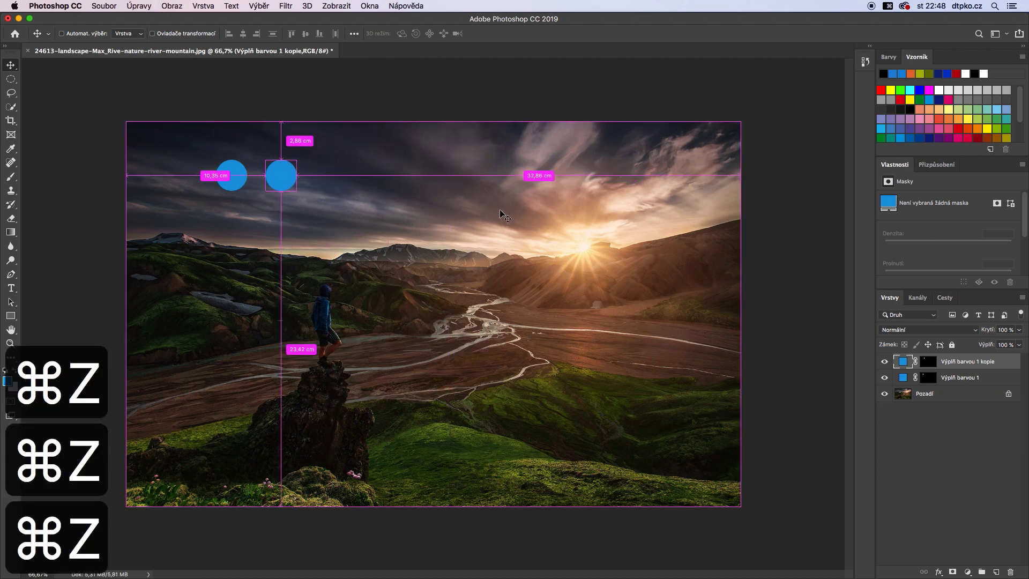
pyautogui.press('super+z')
pyautogui.press('super+z')
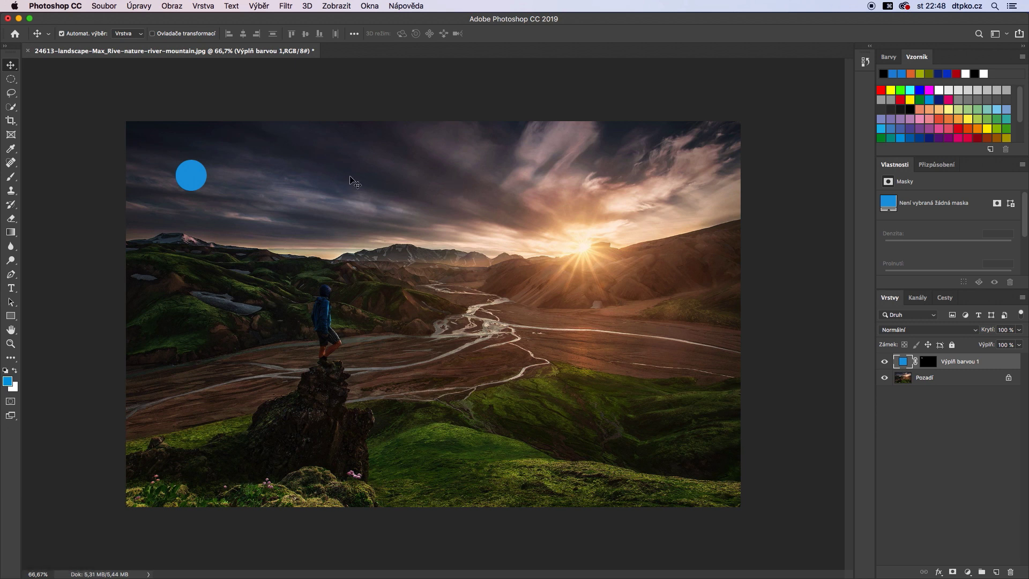
# Step: Redo the circle move and both circle copies, back to Výplň barvou 1 kopie 2
pyautogui.press('super')
pyautogui.press('shift+super+z')
pyautogui.press('shift+super+z')
pyautogui.press('shift+super+z')
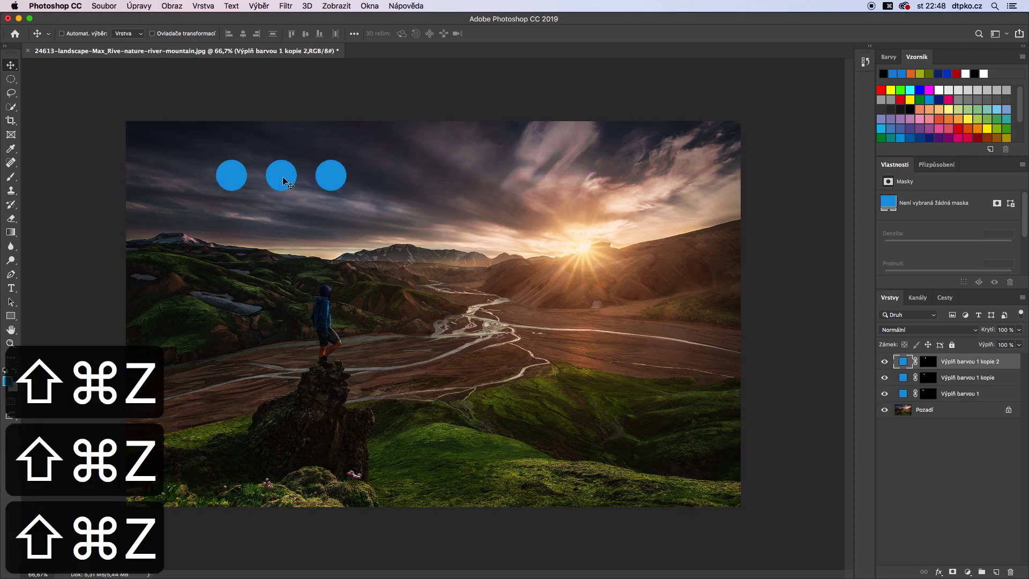
pyautogui.press('shift+super+z')
pyautogui.press('shift+super+z')
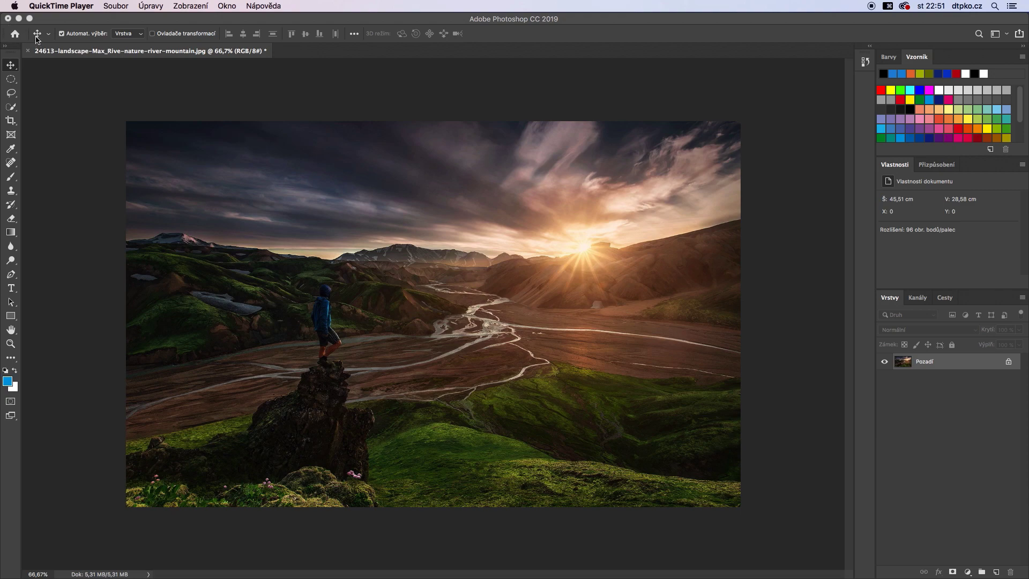
pyautogui.click(18, 34)
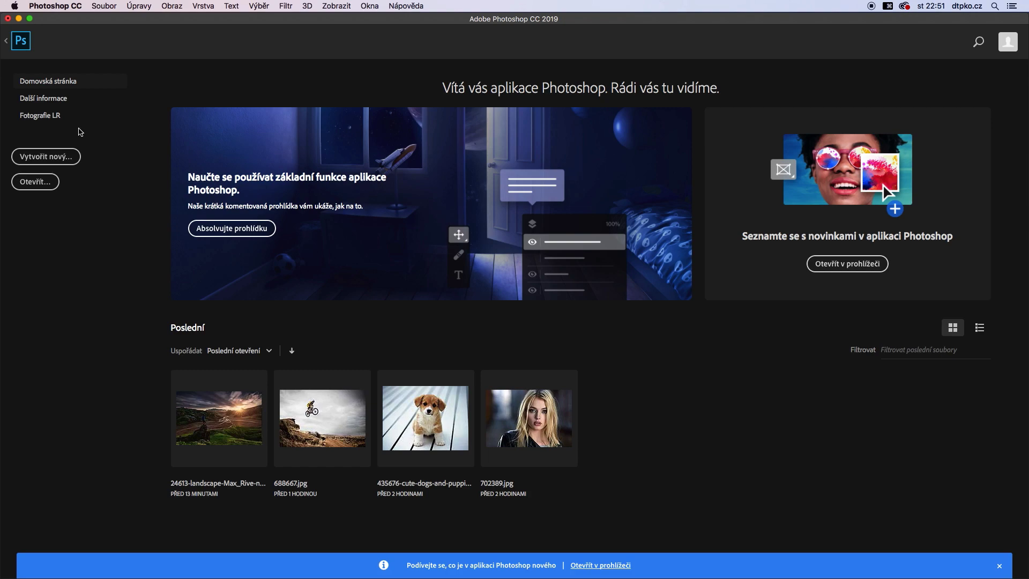
pyautogui.click(8, 43)
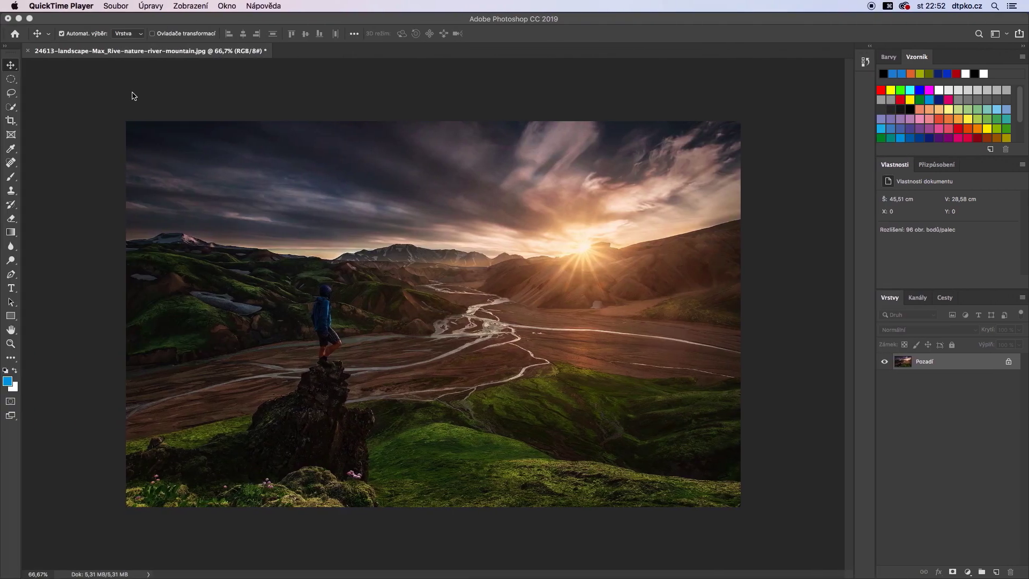
# Step: Unlock the background into Vrstva 0, duplicate it, and scale the copy proportionally to about 60%
pyautogui.click(1007, 364)
pyautogui.moveTo(909, 364); pyautogui.dragTo(995, 572)
pyautogui.hotkey('ctrl', 't')
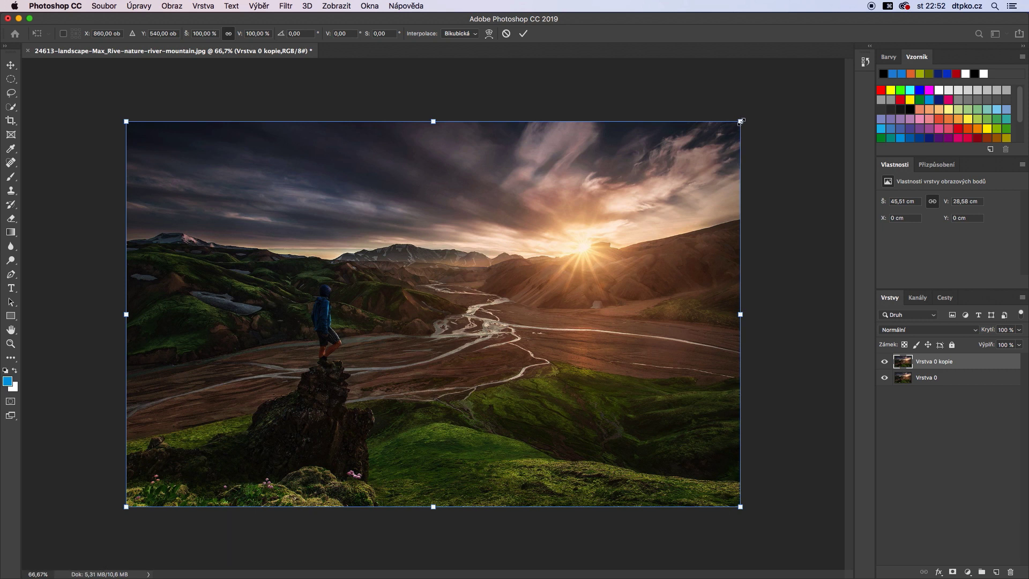
pyautogui.moveTo(740, 122)
pyautogui.mouseDown()
pyautogui.moveTo(690, 167)
pyautogui.moveTo(617, 206)
pyautogui.mouseUp()
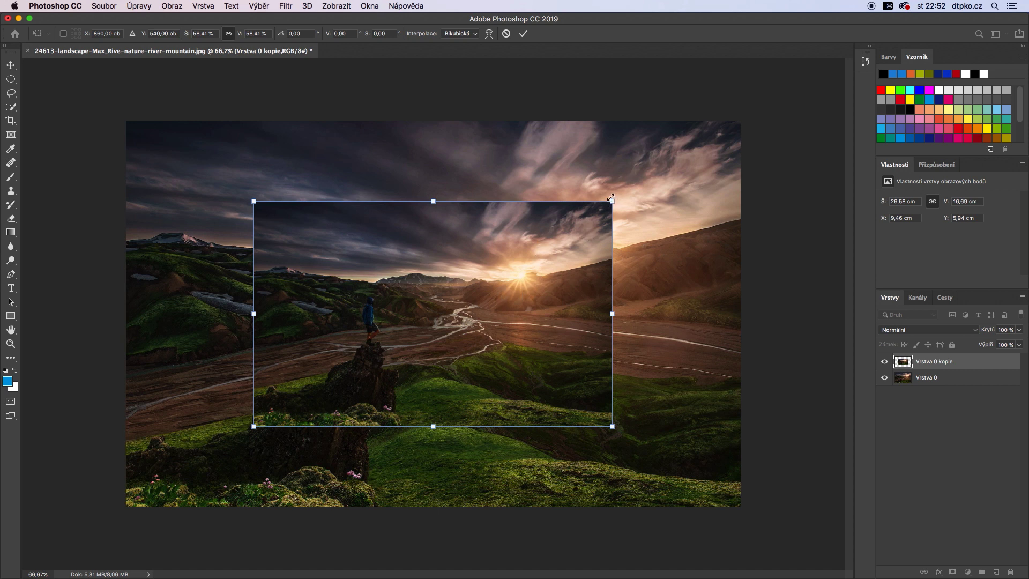
pyautogui.moveTo(610, 197); pyautogui.dragTo(635, 190)
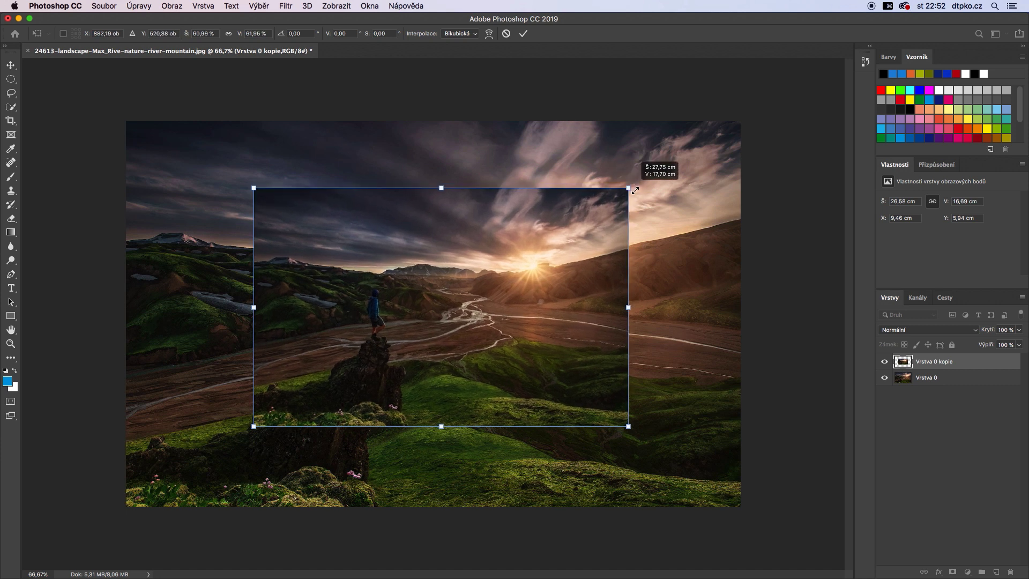
pyautogui.moveTo(635, 190)
pyautogui.mouseDown()
pyautogui.moveTo(622, 197)
pyautogui.moveTo(651, 183)
pyautogui.mouseUp()
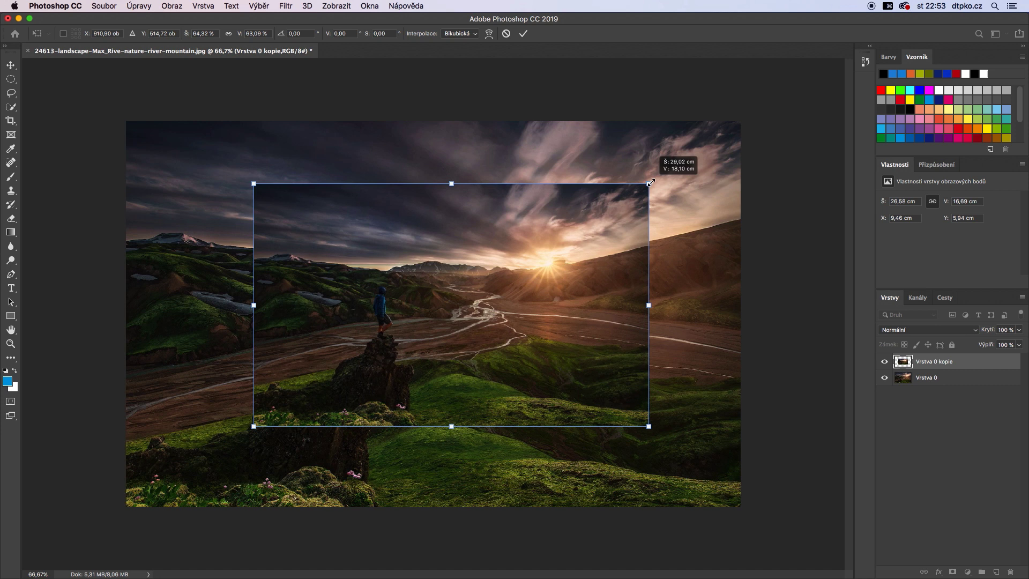
pyautogui.moveTo(651, 183)
pyautogui.mouseDown()
pyautogui.moveTo(622, 180)
pyautogui.moveTo(647, 182)
pyautogui.moveTo(631, 197)
pyautogui.mouseUp()
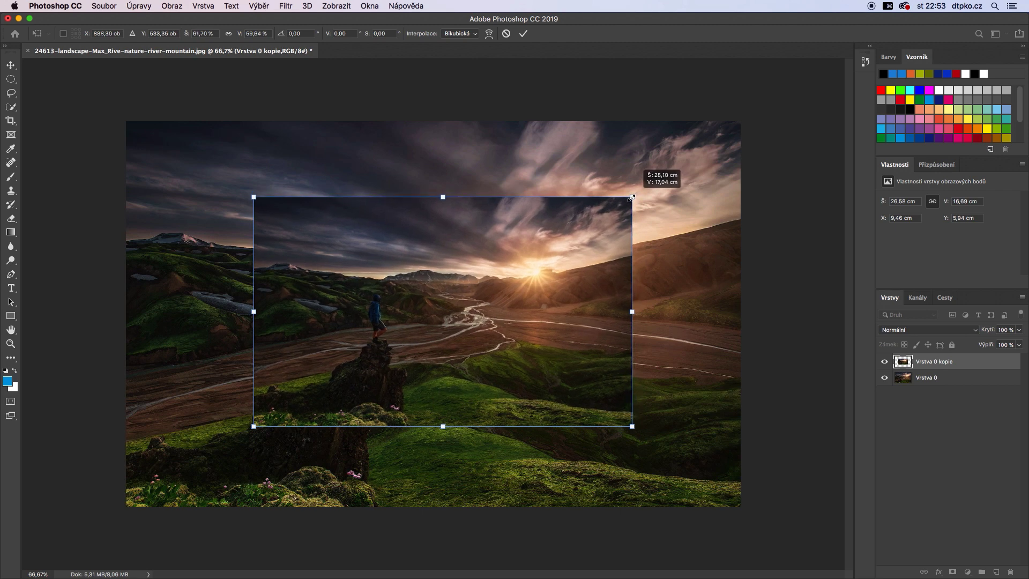
pyautogui.moveTo(631, 197); pyautogui.dragTo(620, 202)
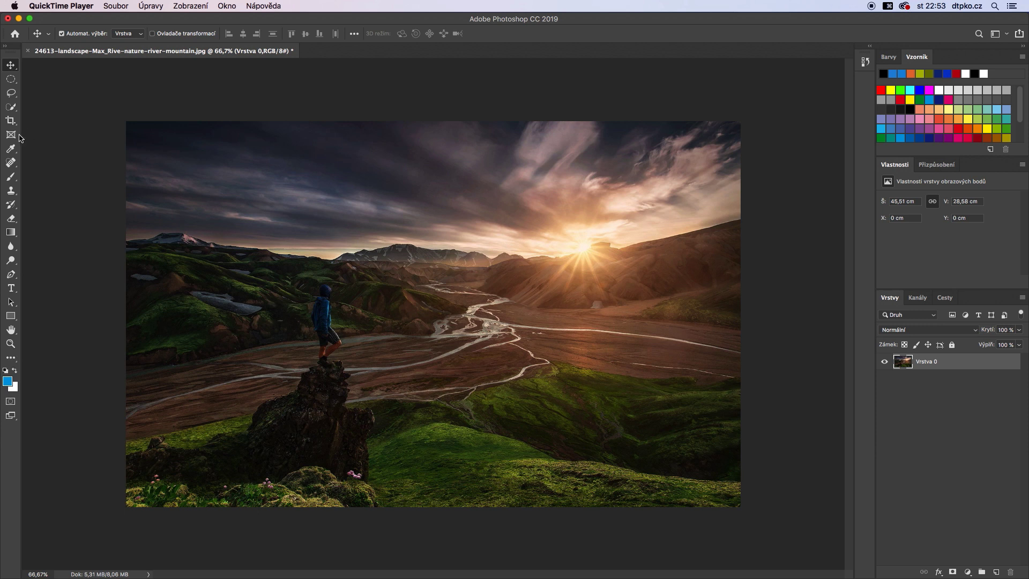
pyautogui.click(13, 358)
pyautogui.click(50, 359)
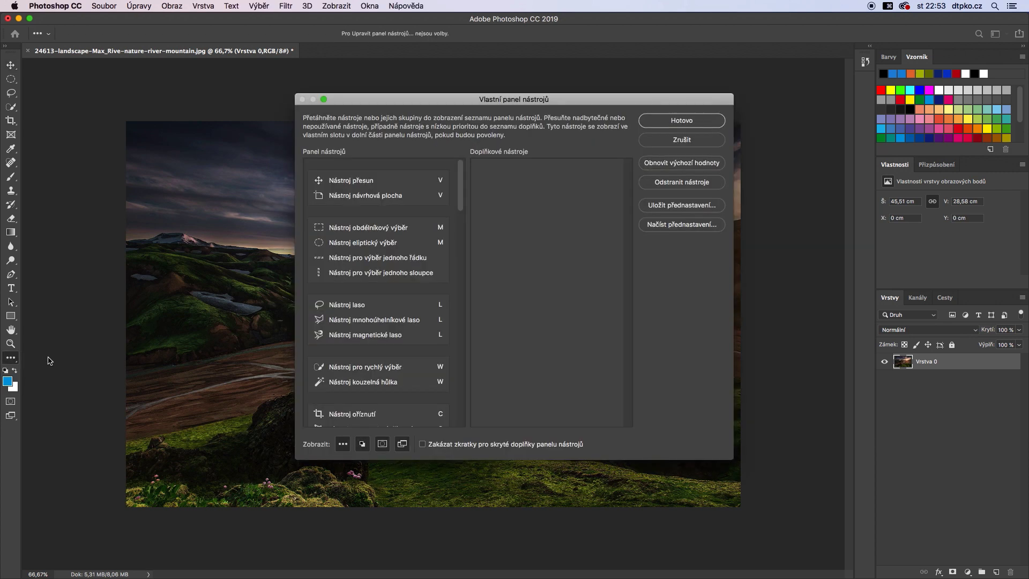
pyautogui.click(665, 126)
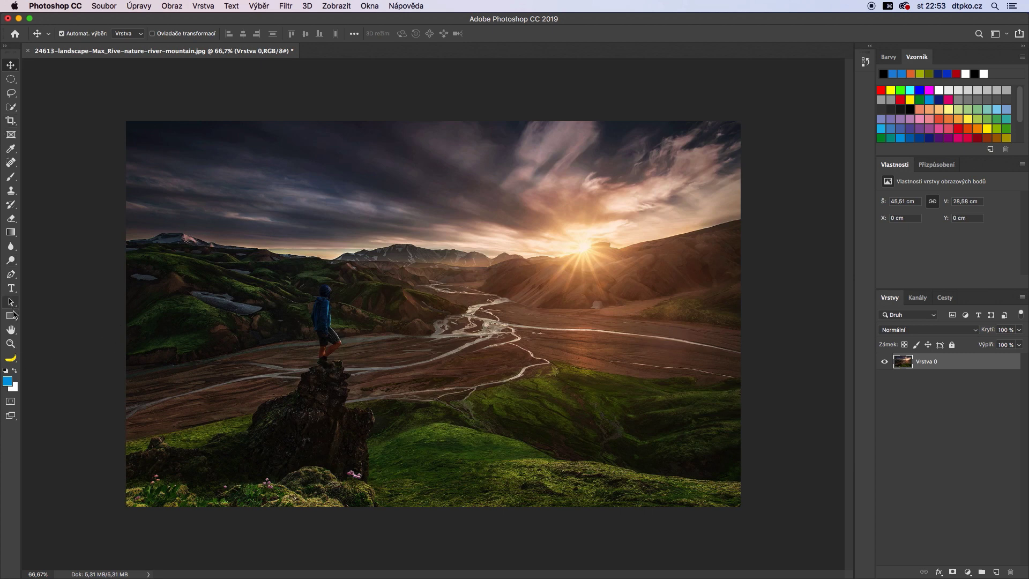
pyautogui.click(11, 358)
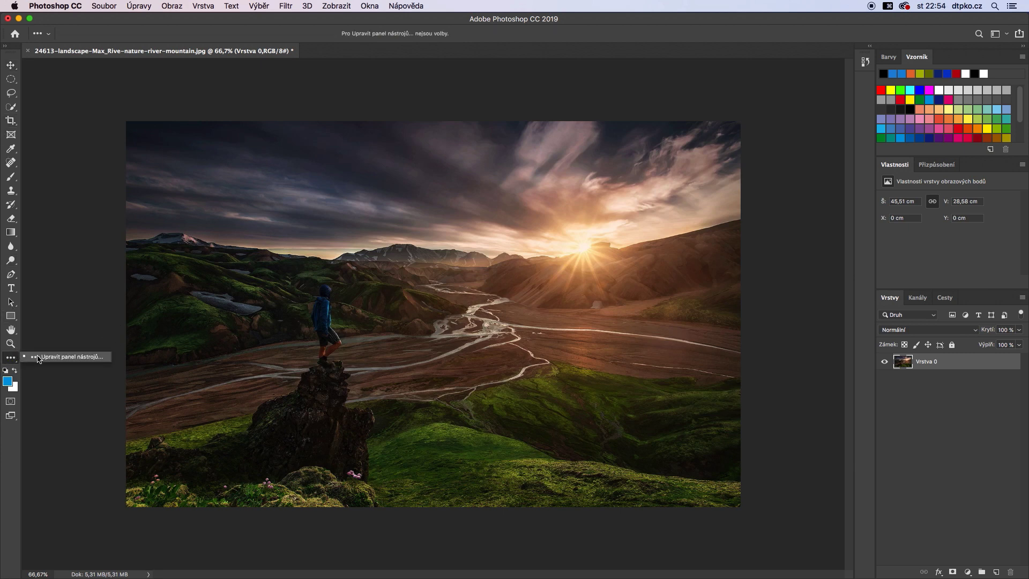
pyautogui.click(38, 358)
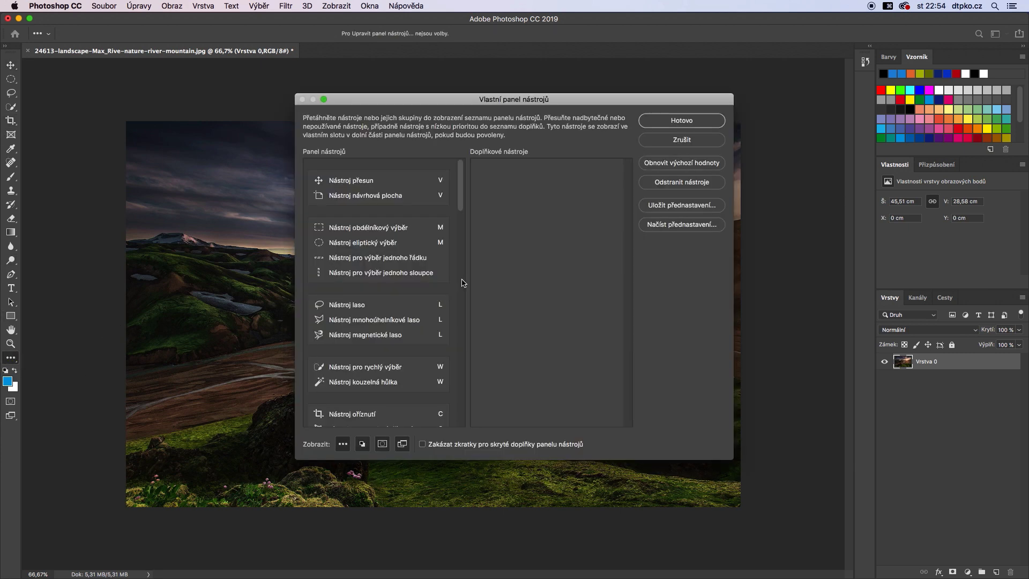
pyautogui.click(660, 123)
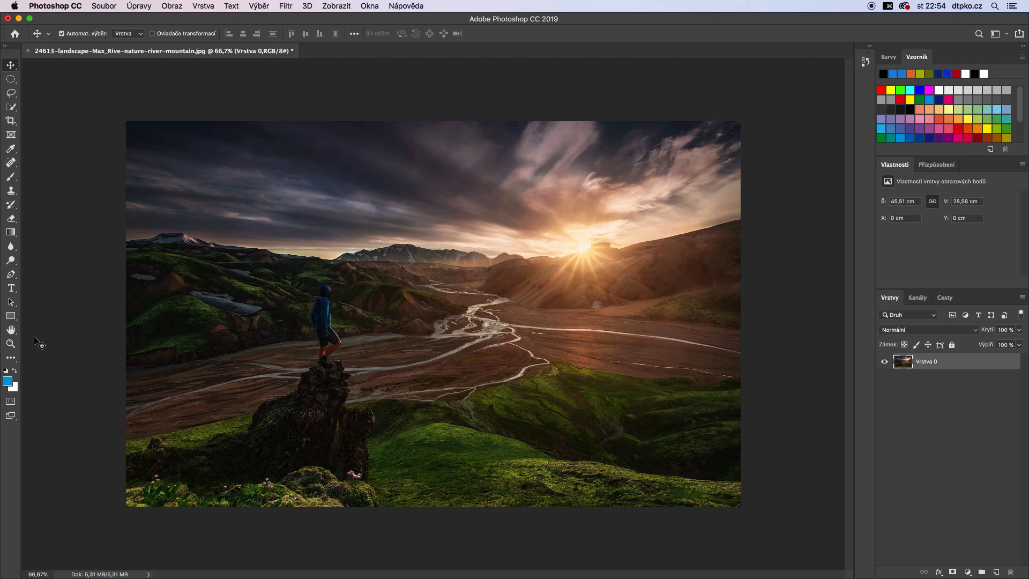
pyautogui.click(10, 357)
pyautogui.click(93, 358)
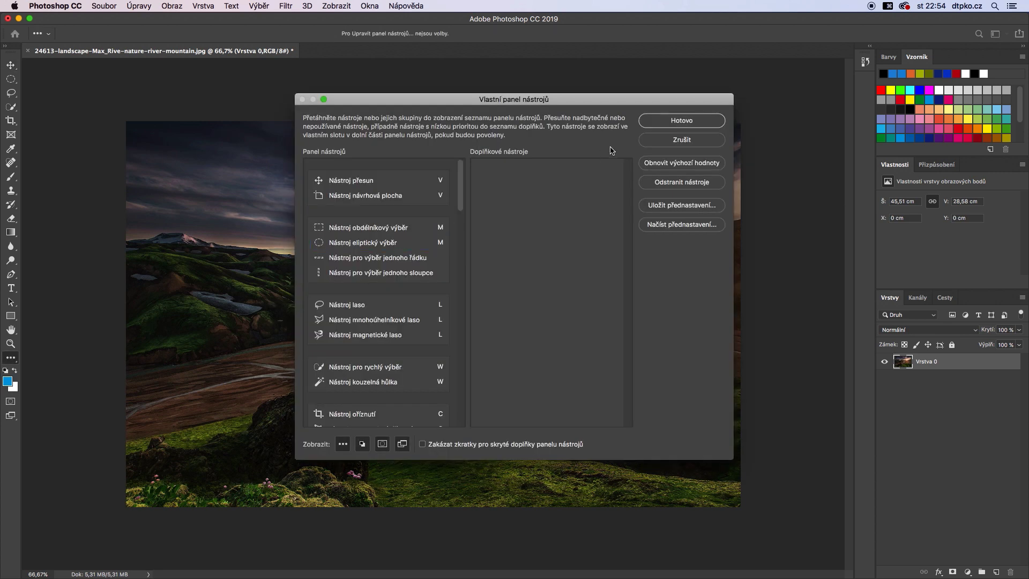
pyautogui.moveTo(546, 103); pyautogui.dragTo(482, 139)
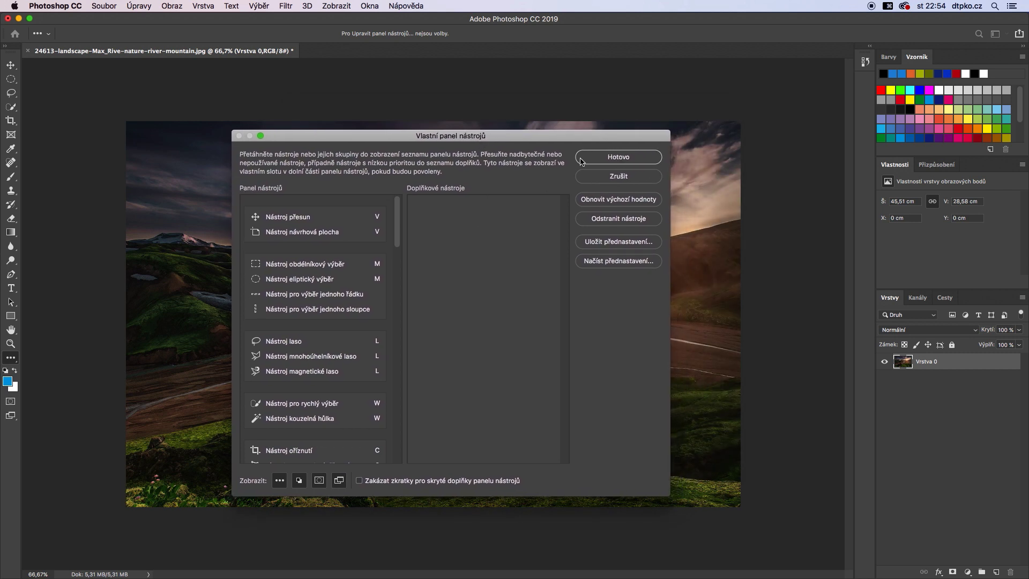
pyautogui.click(597, 158)
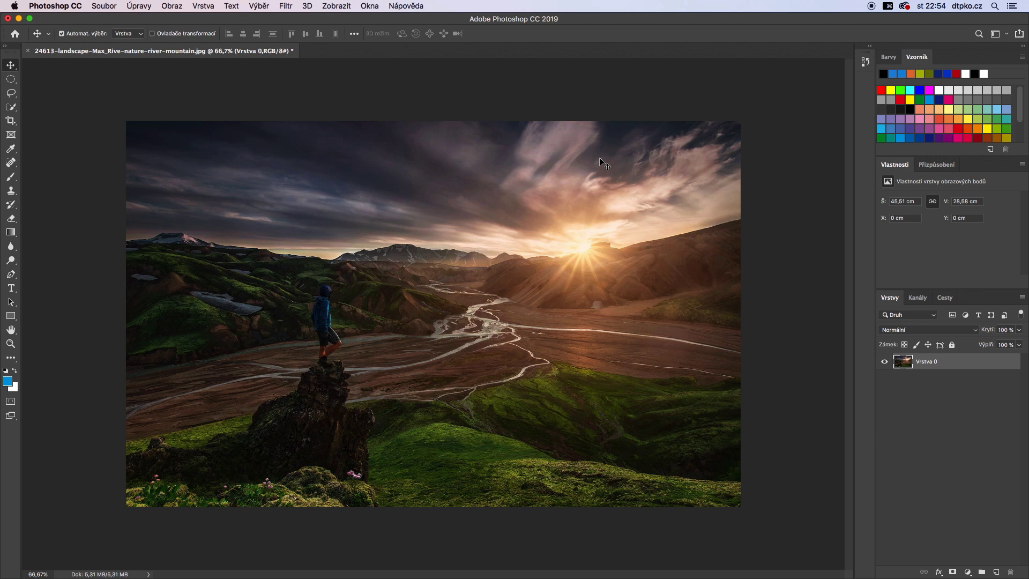